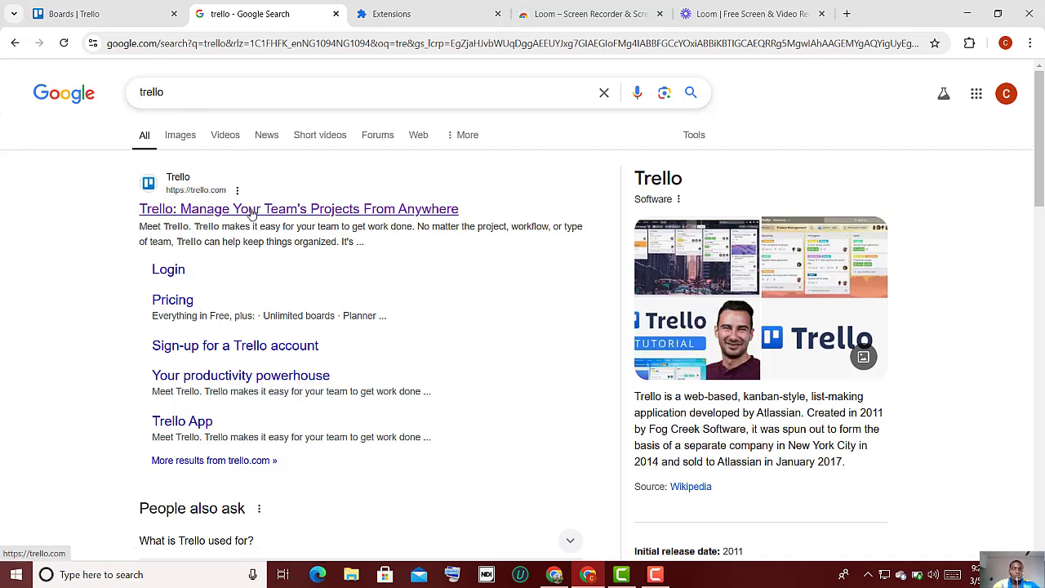
Step: Open Trello from the search results and create a board titled "house construction" with Workspace visibility
left_click(253, 210)
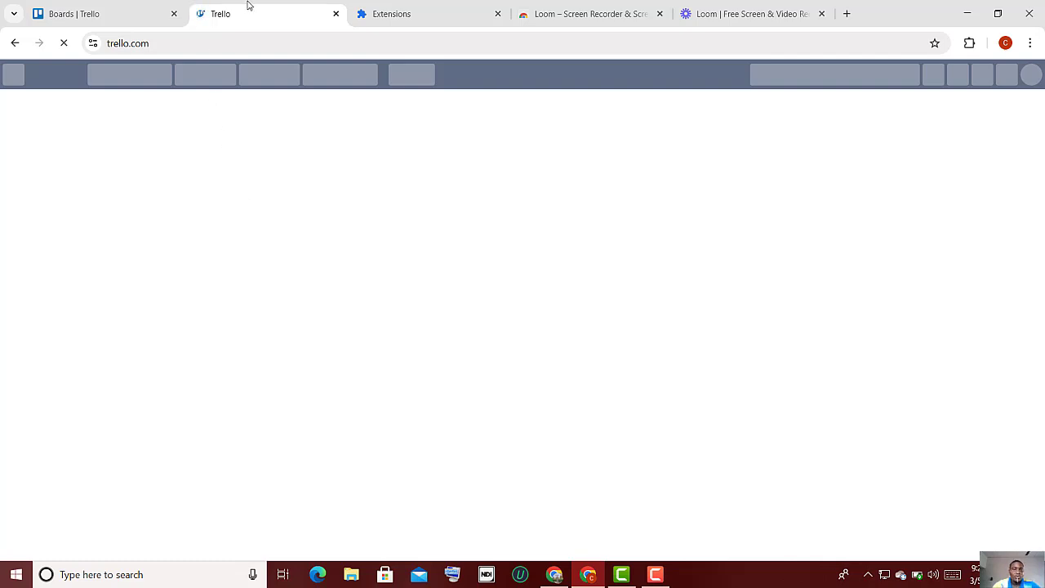
left_click(126, 12)
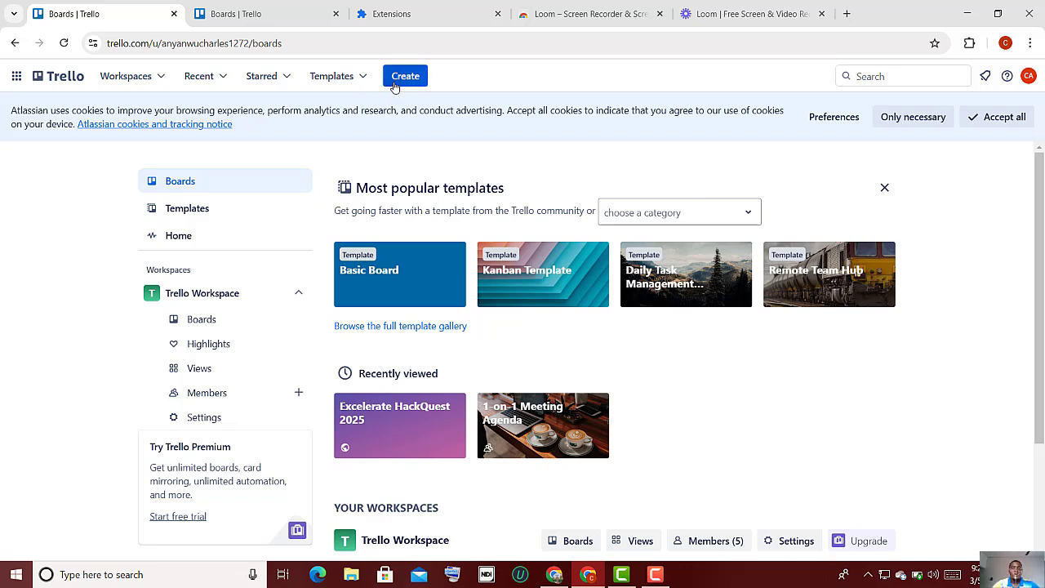
left_click(395, 85)
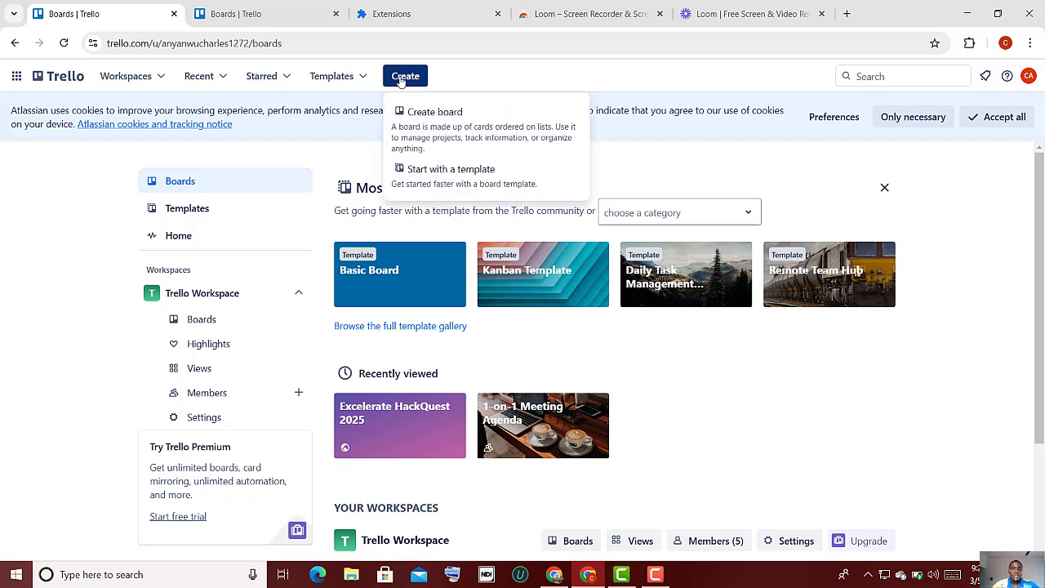
left_click(429, 121)
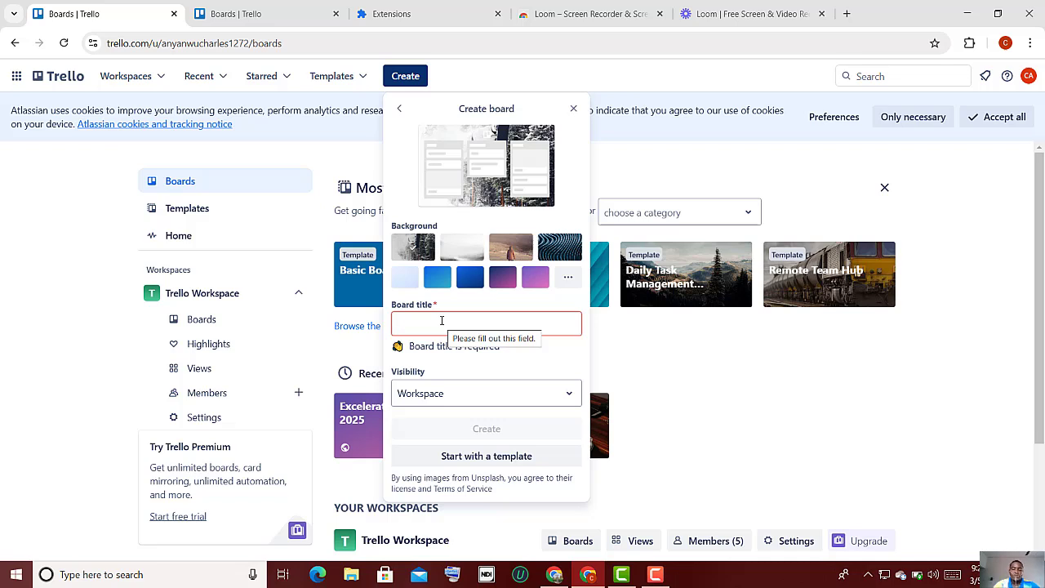
type("hou")
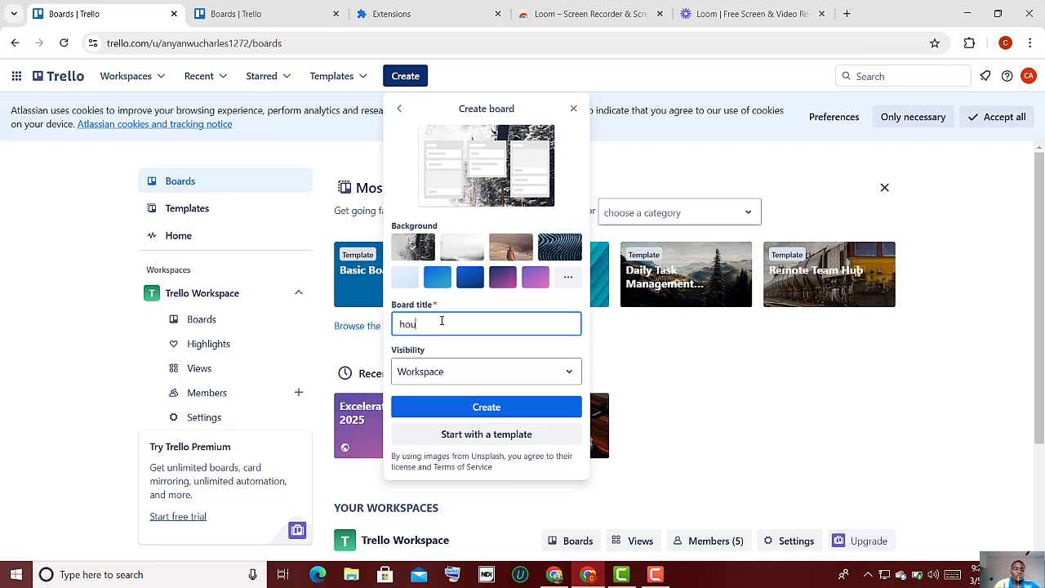
type("se construction")
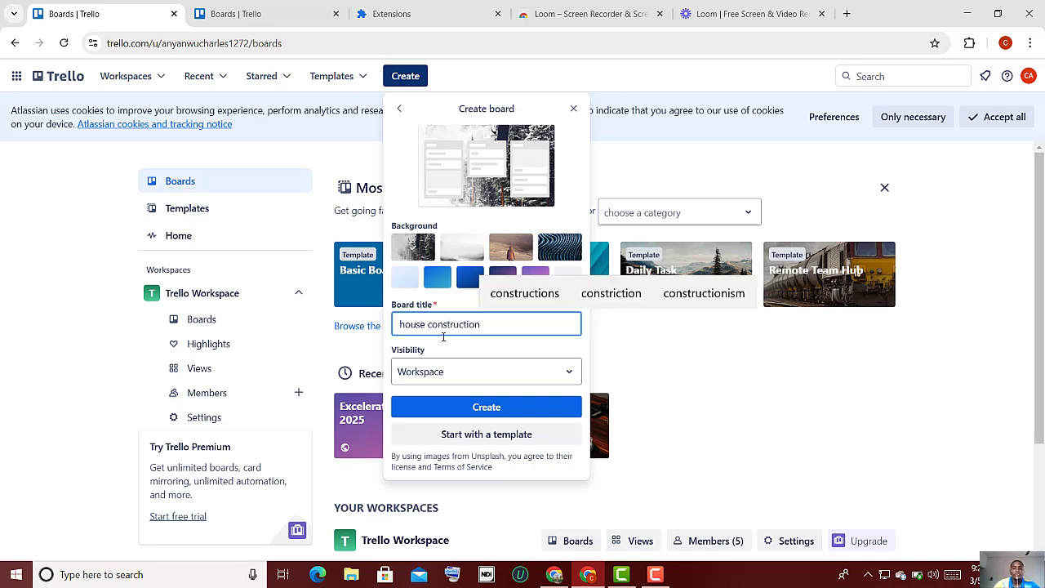
left_click(445, 372)
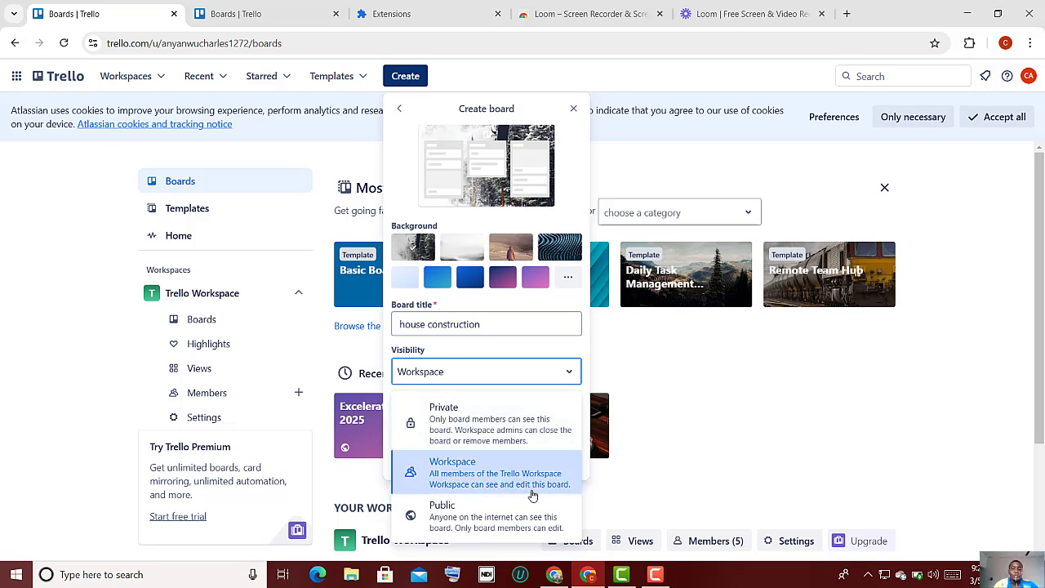
left_click(485, 466)
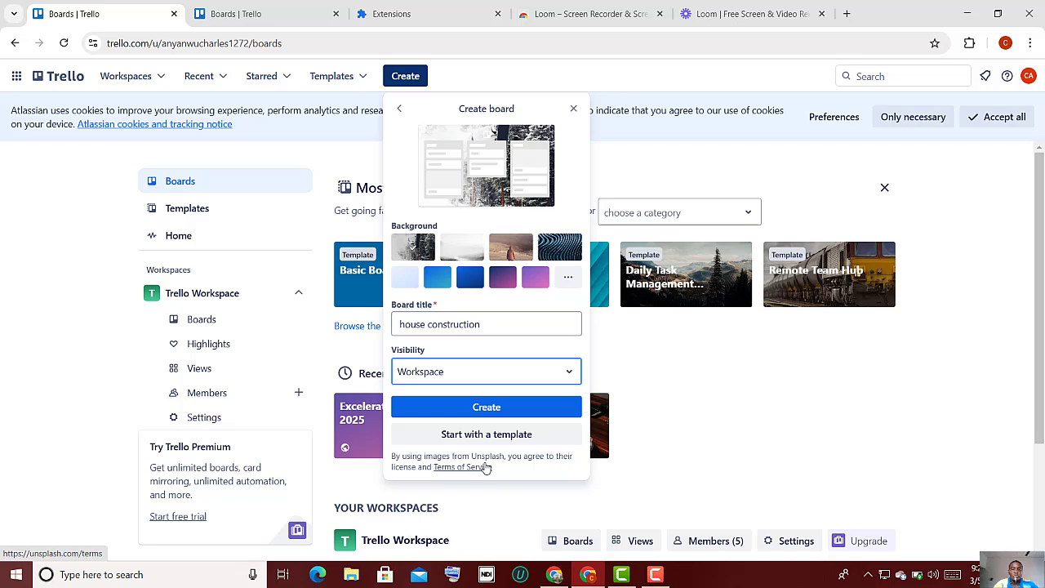
left_click(498, 415)
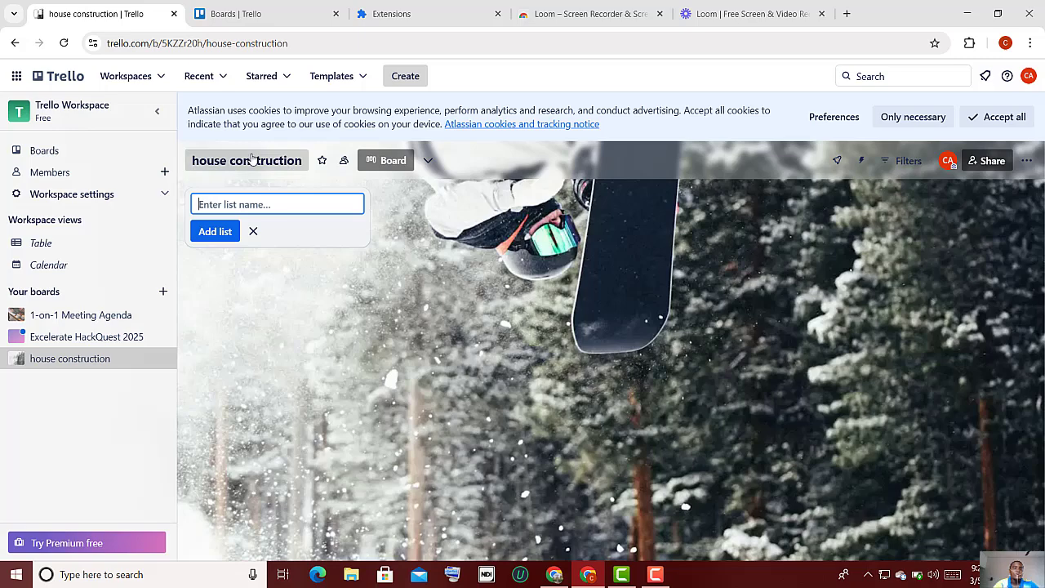
Step: Add a first list named "initiation" to the house construction board
left_click(265, 286)
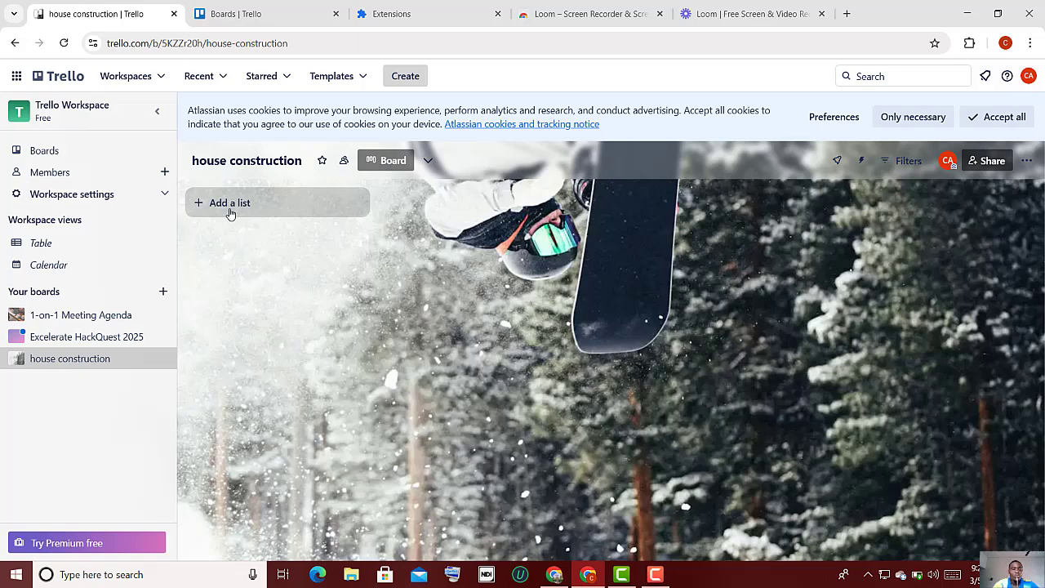
left_click(230, 213)
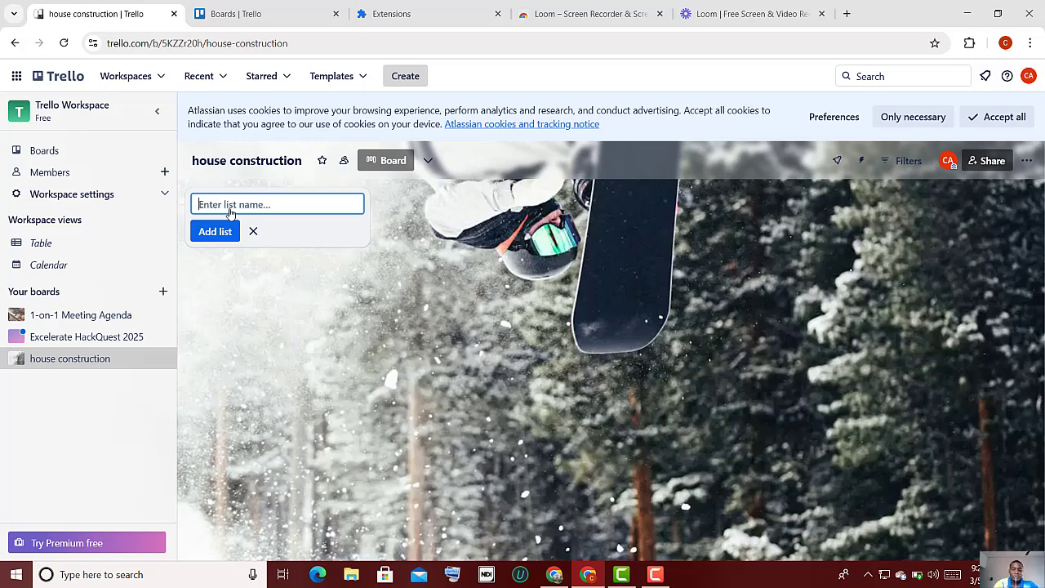
type("initi")
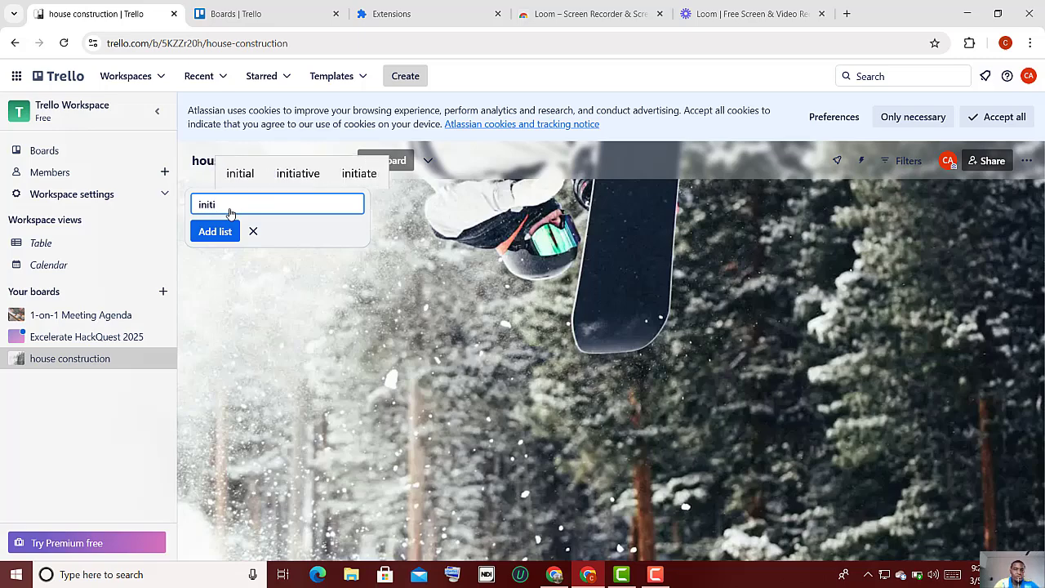
type("ation")
left_click(214, 231)
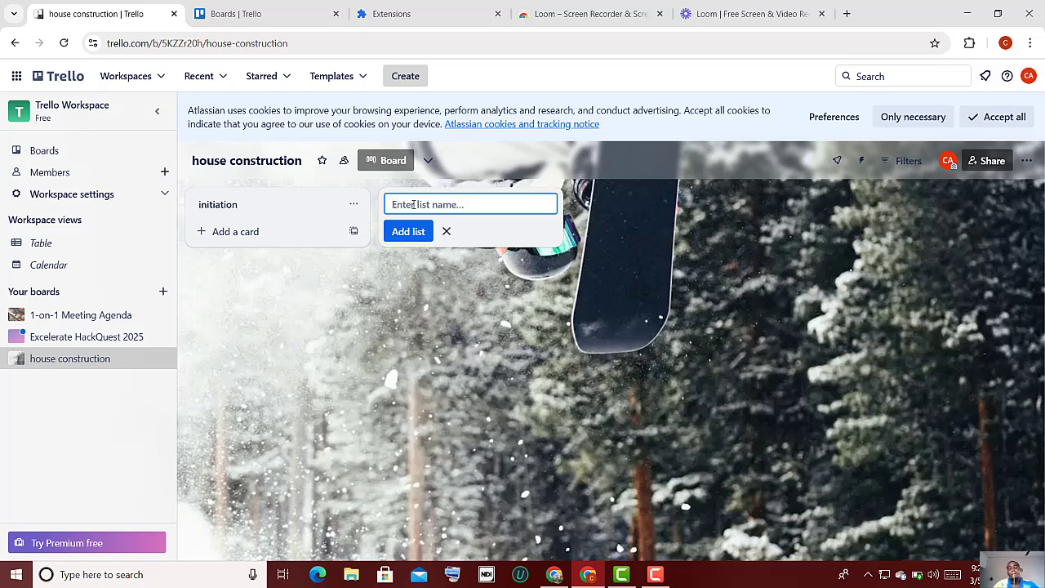
Step: Add two more lists named "planning" and "EXECUTION" after the initiation list
type("plannini")
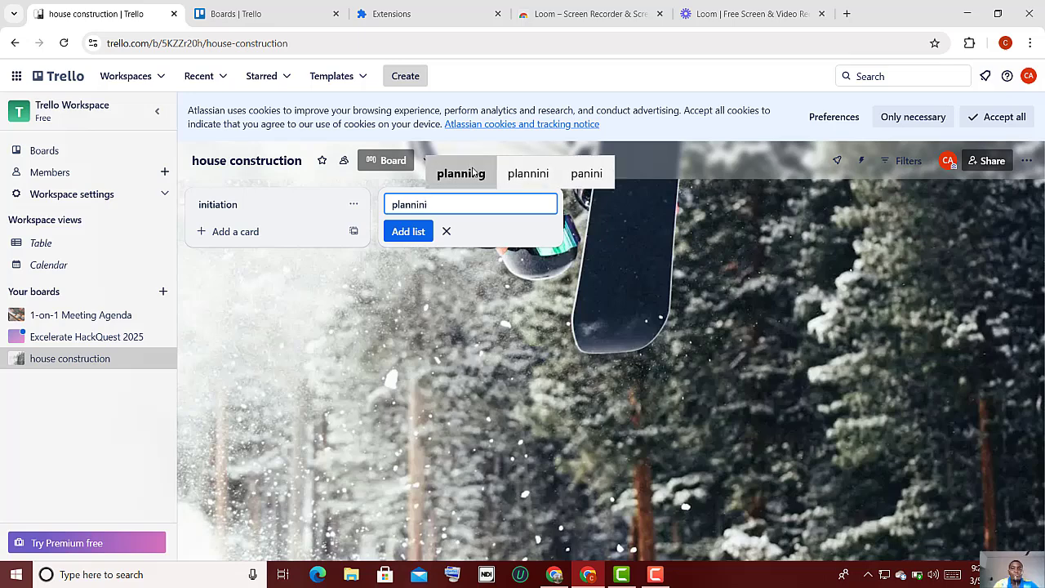
left_click(461, 173)
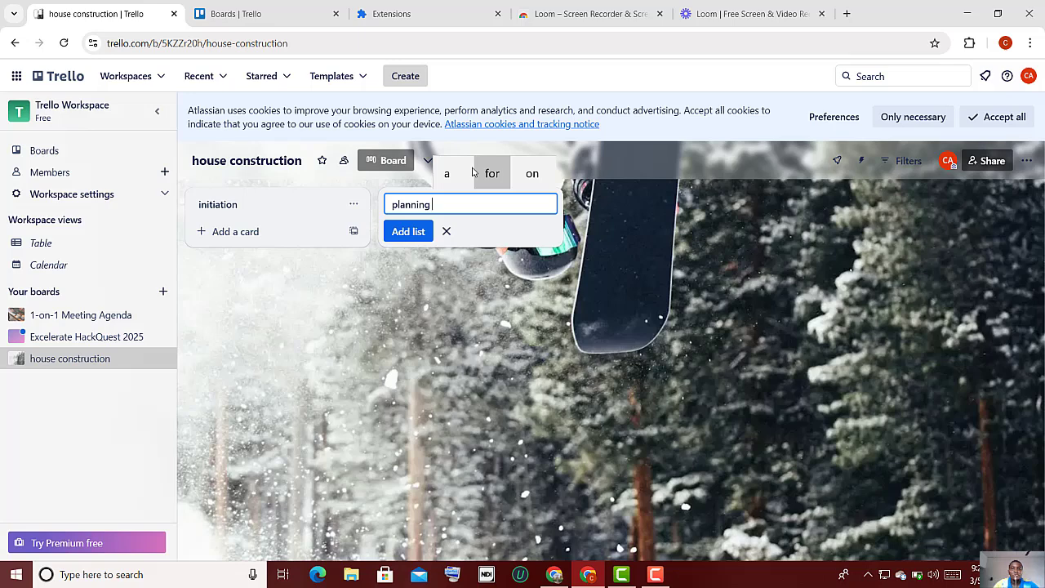
left_click(414, 233)
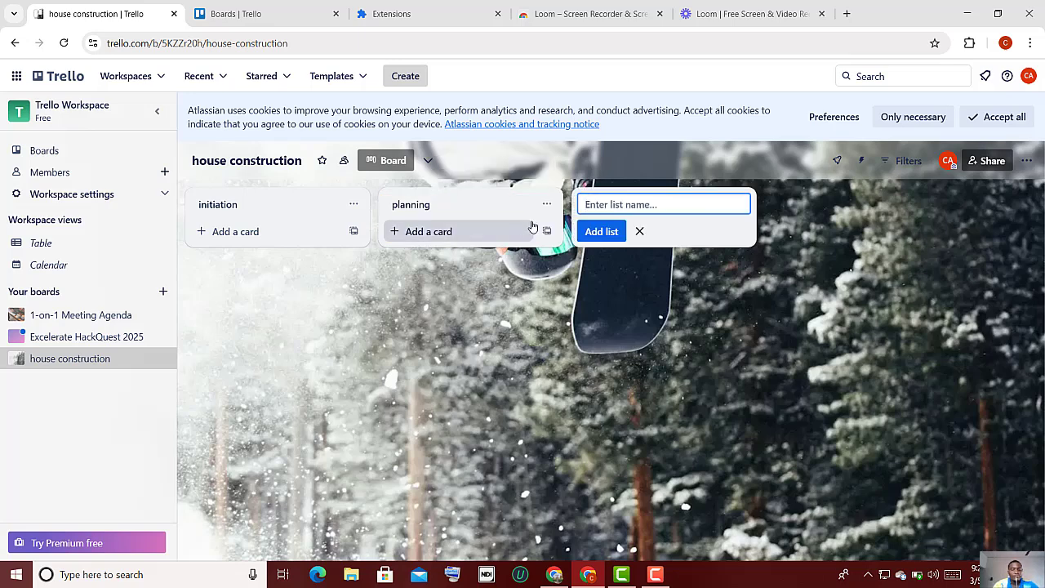
type("EXEC")
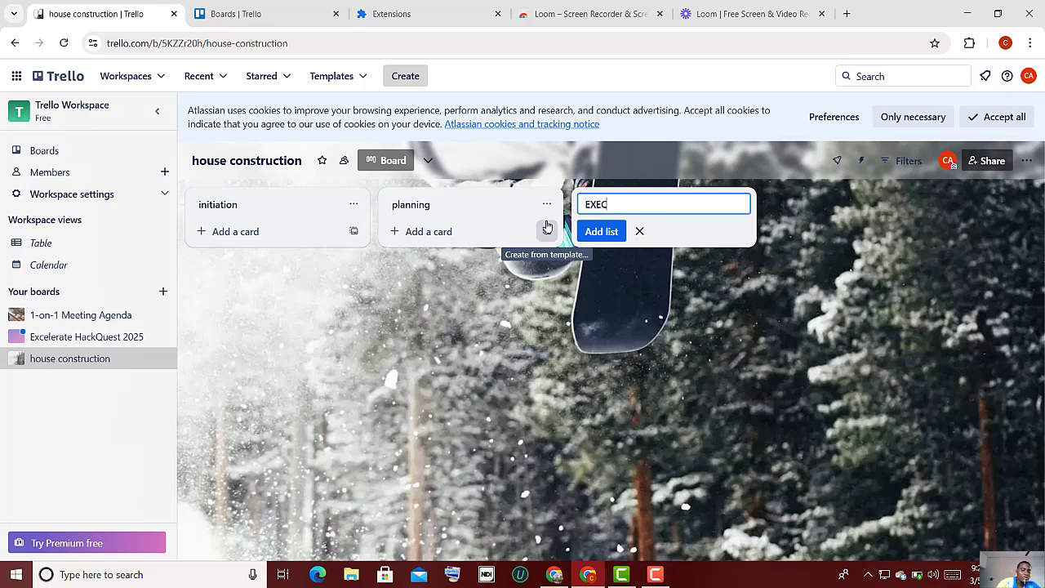
type("UTION")
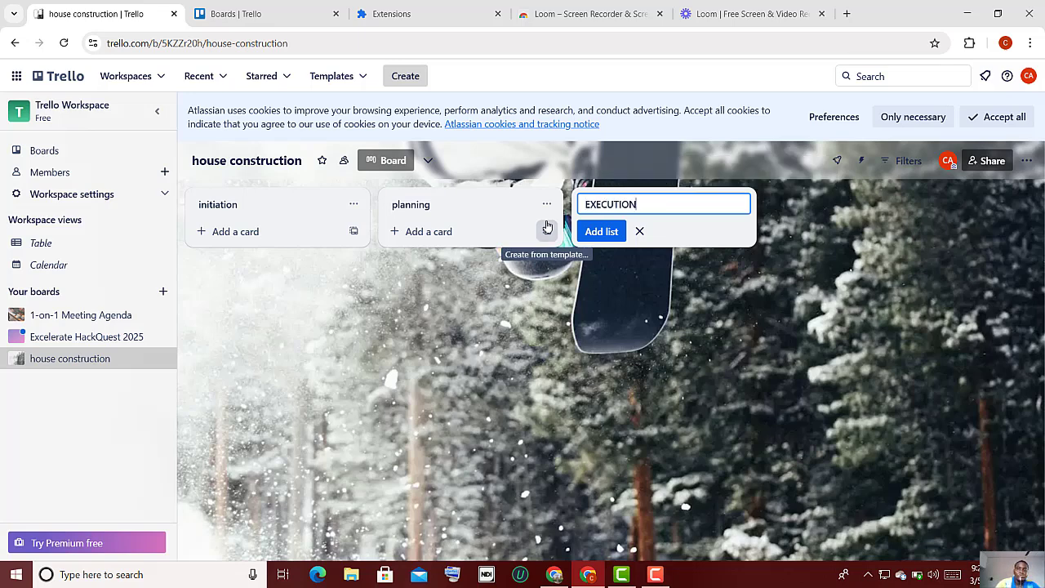
left_click(603, 233)
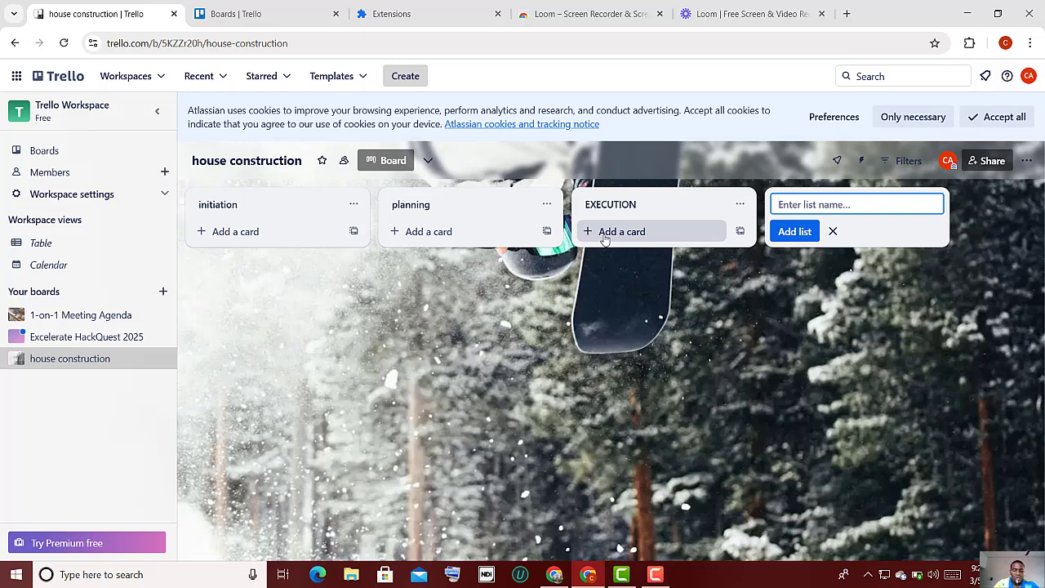
Step: Add a list named "MONITORING" after the EXECUTION list
type("MO")
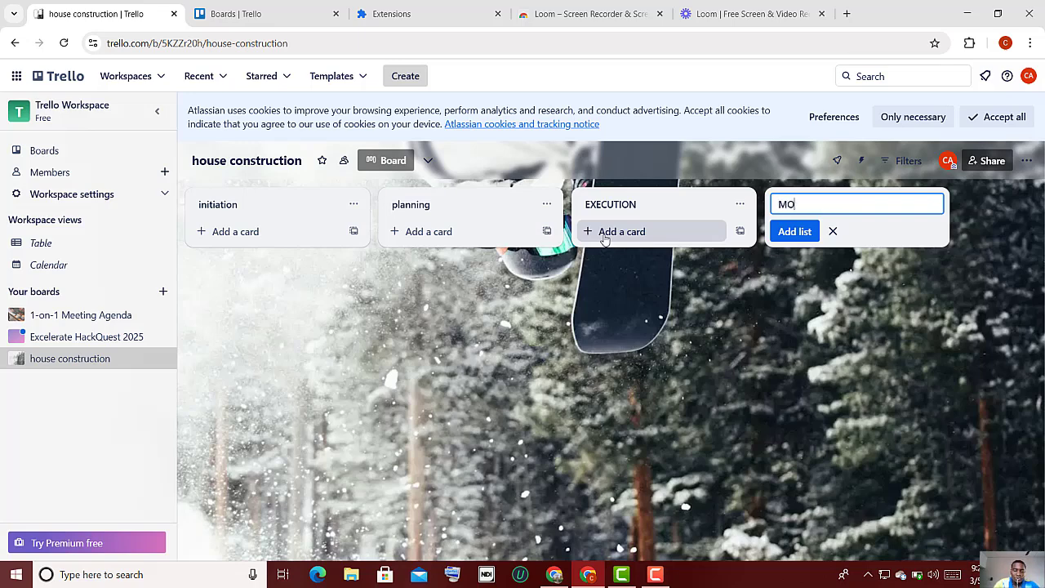
type("NITO")
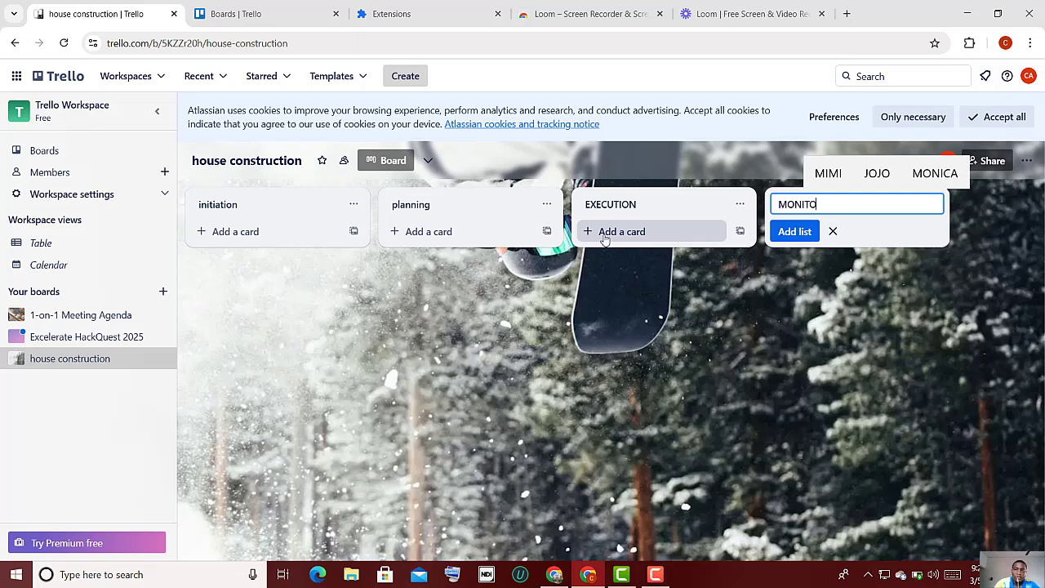
type("RIN")
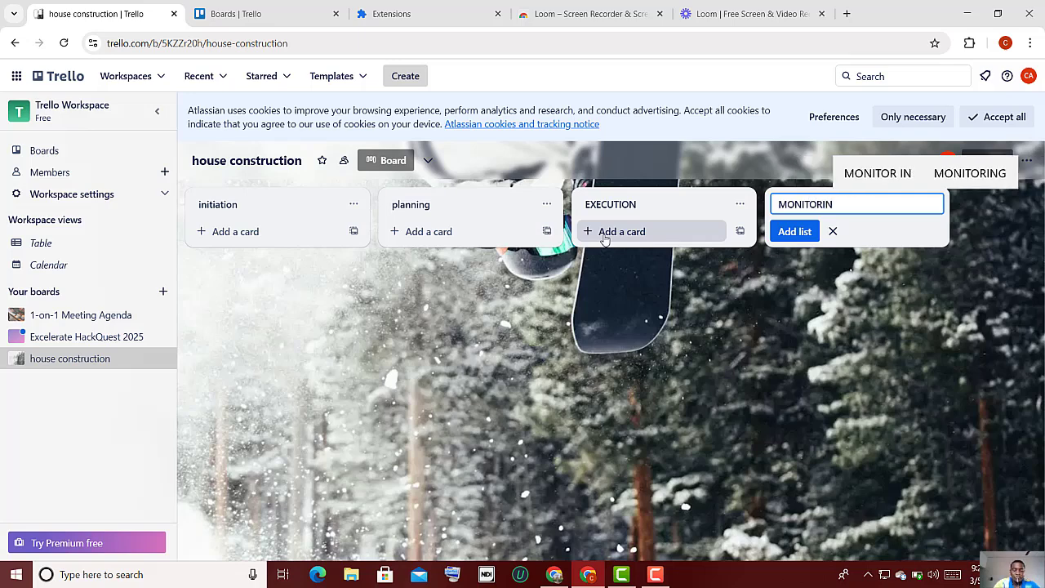
type("G")
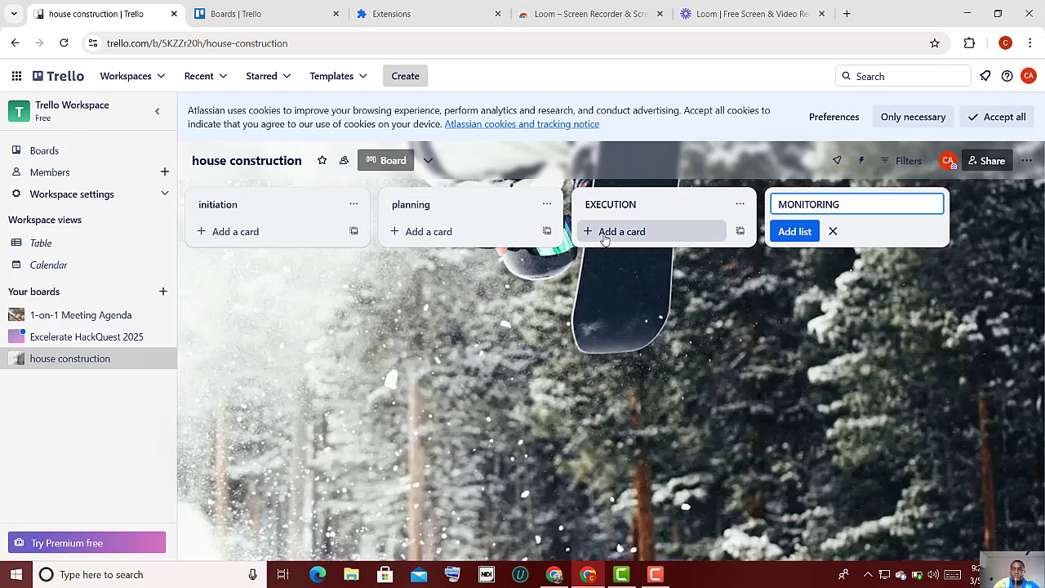
left_click(786, 232)
type("L")
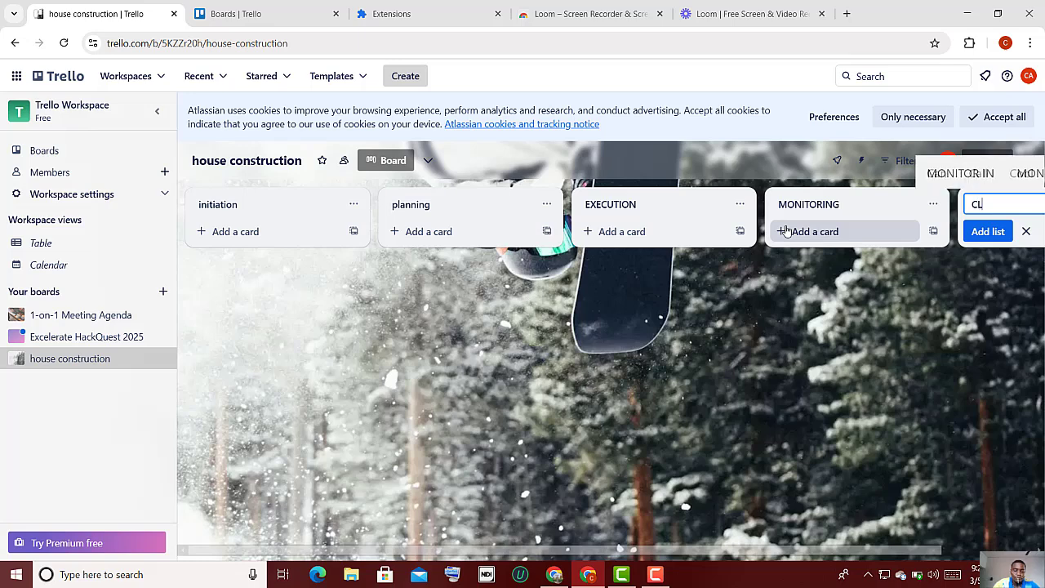
type("OSURE")
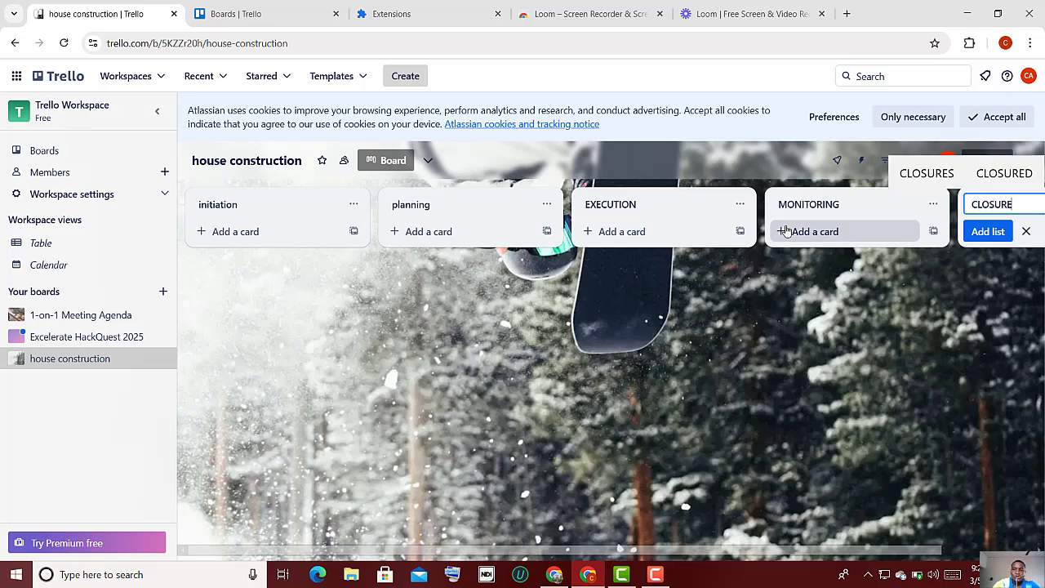
scroll(787, 231, "right", 2)
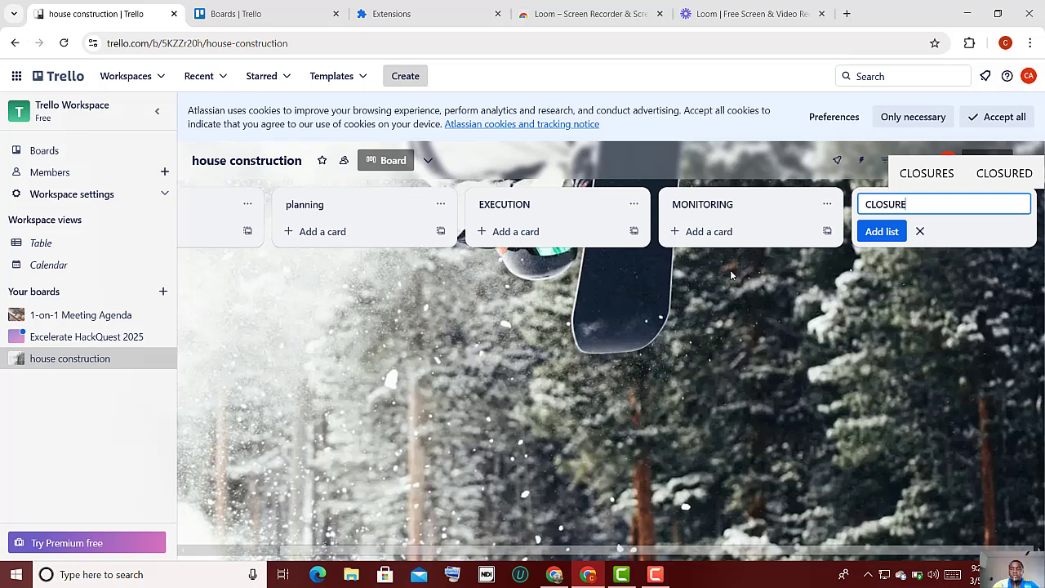
key("BackSpace")
key("BackSpace")
key("BackSpace")
key("BackSpace")
key("BackSpace")
key("BackSpace")
key("BackSpace")
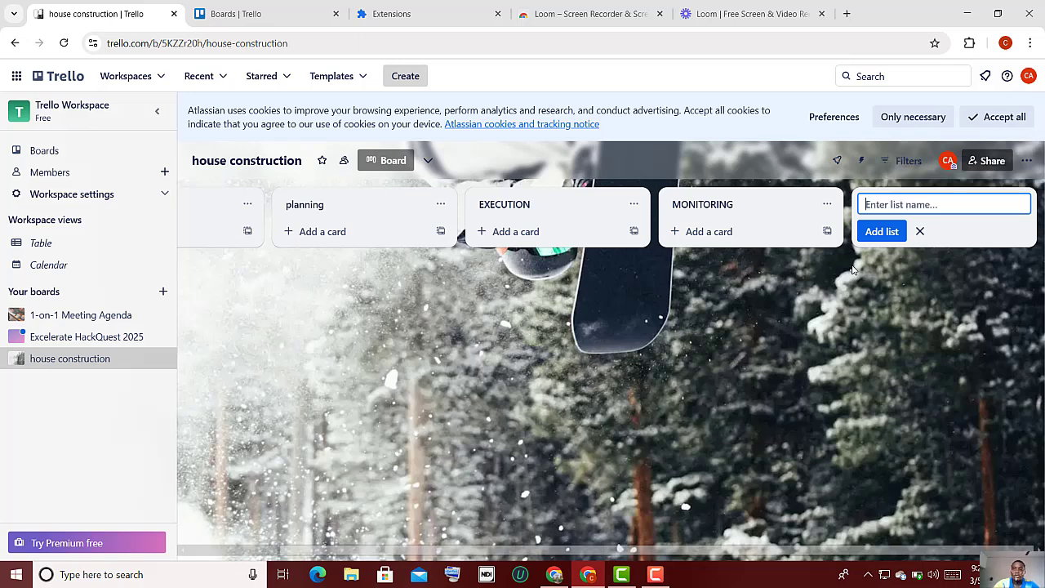
type("o")
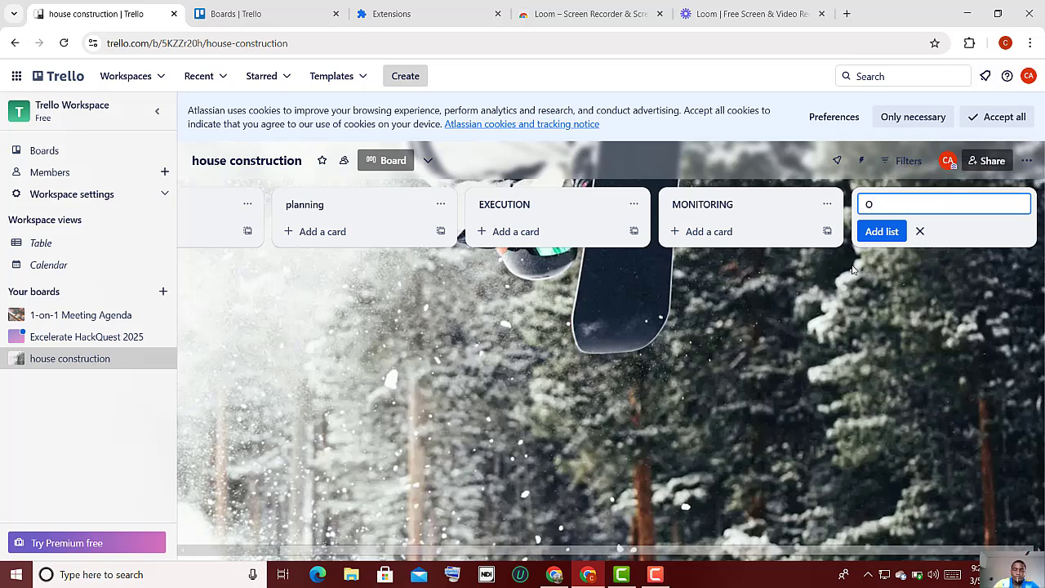
type("N")
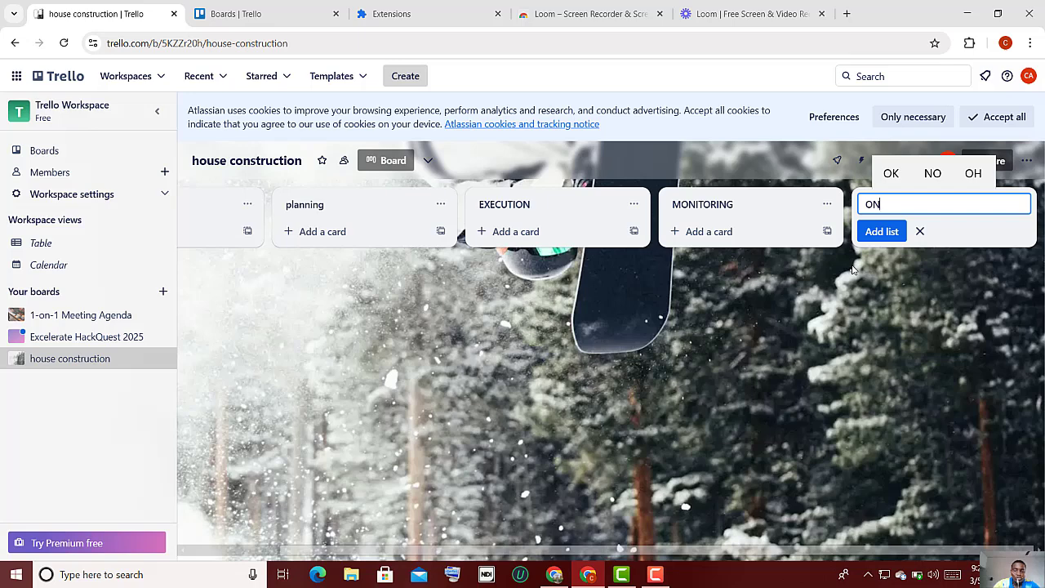
key("BackSpace")
key("BackSpace")
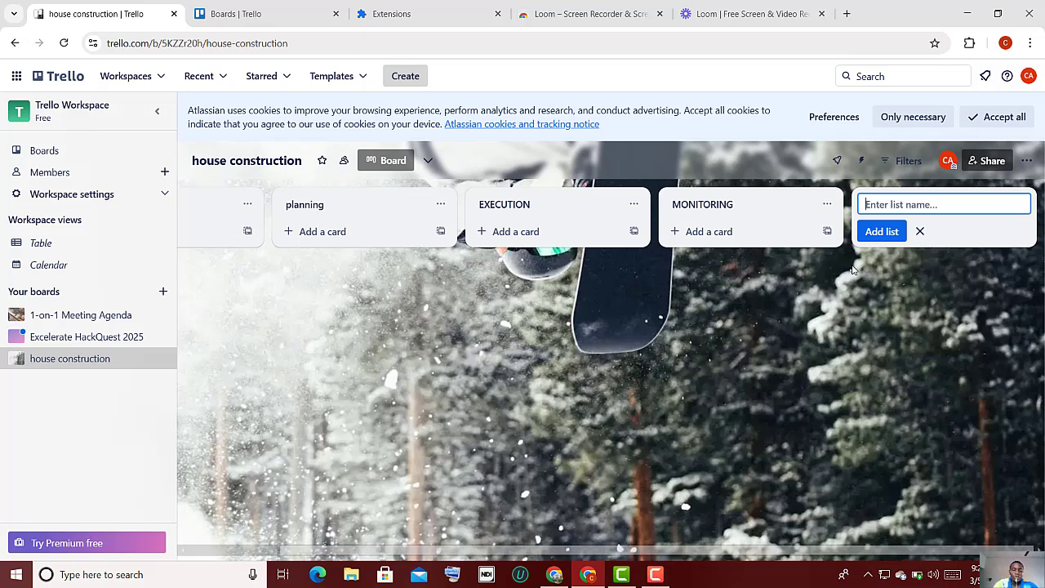
Step: Add a final list named "CLOSURE" after the MONITORING list
type("C")
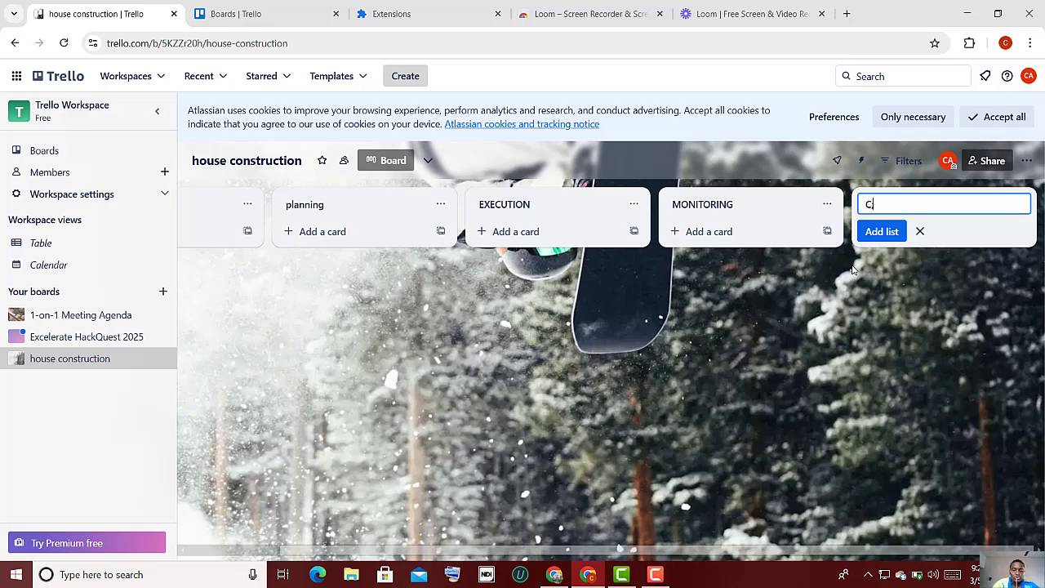
type(";")
key("BackSpace")
type("LOSURE")
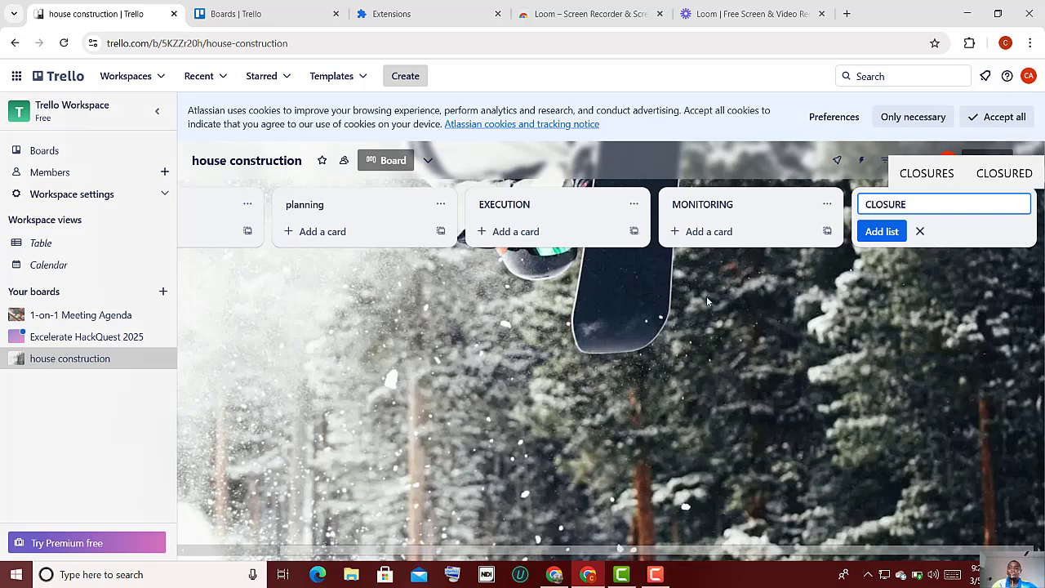
key("Return")
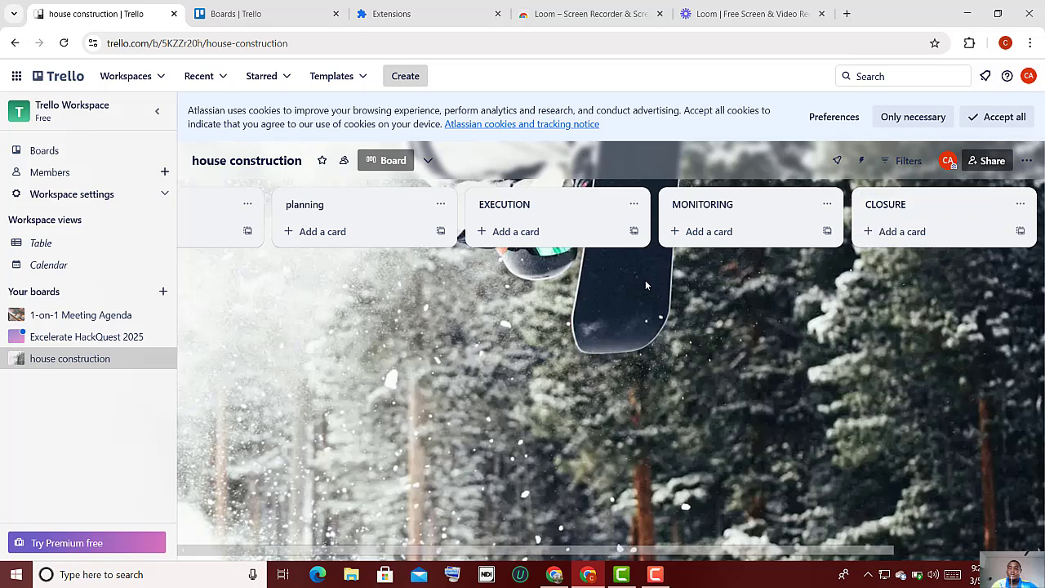
Step: Add a card titled "OPENING" to the initiation list
scroll(373, 264, "left", 2)
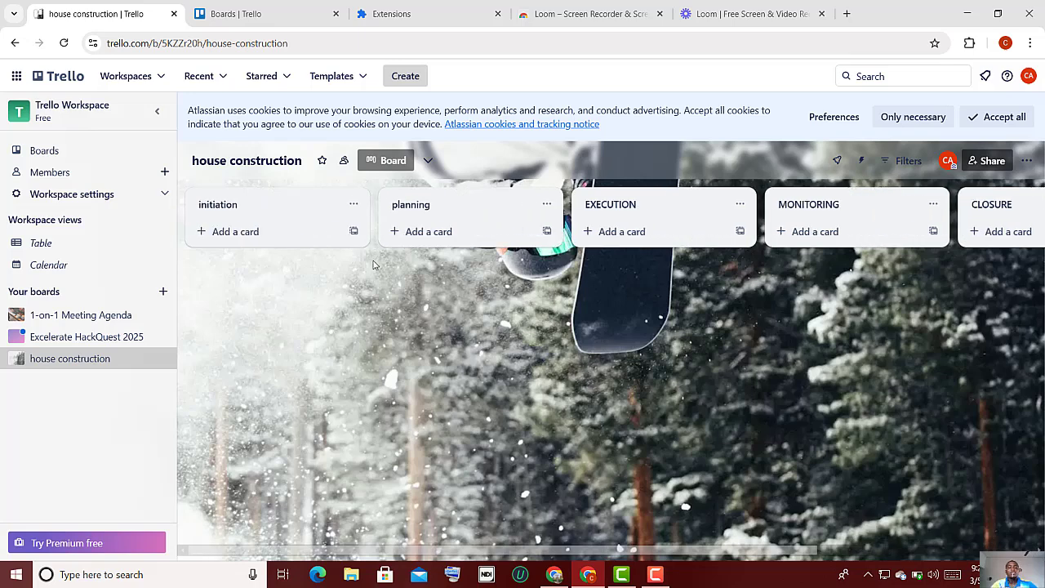
left_click(218, 232)
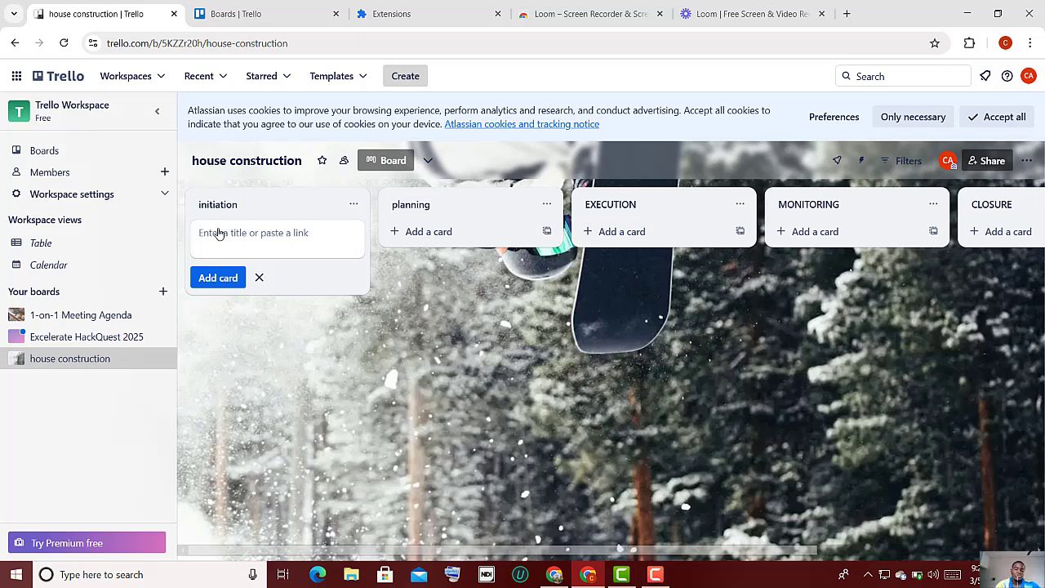
type("OPEN")
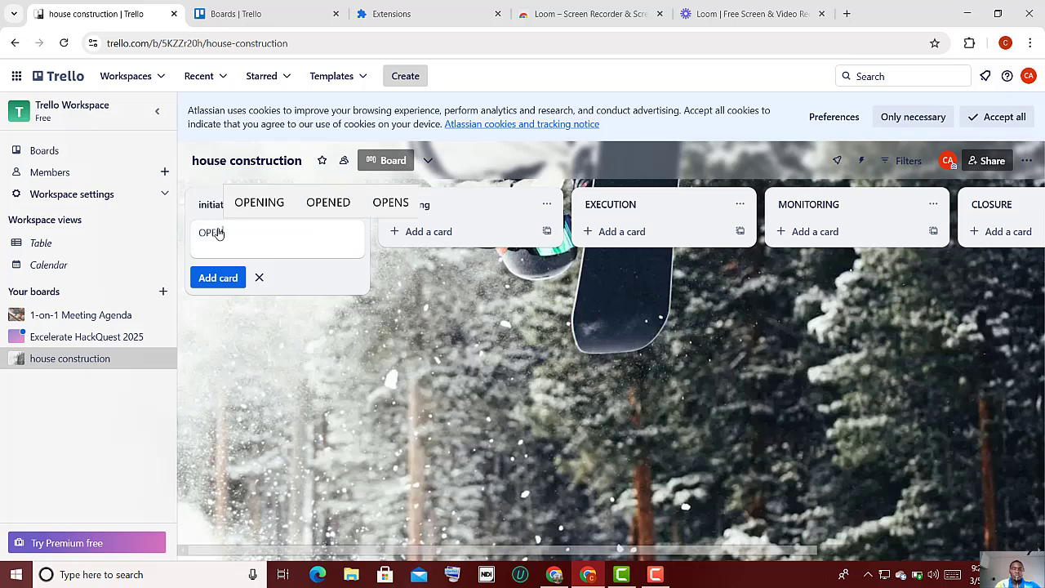
type("IN")
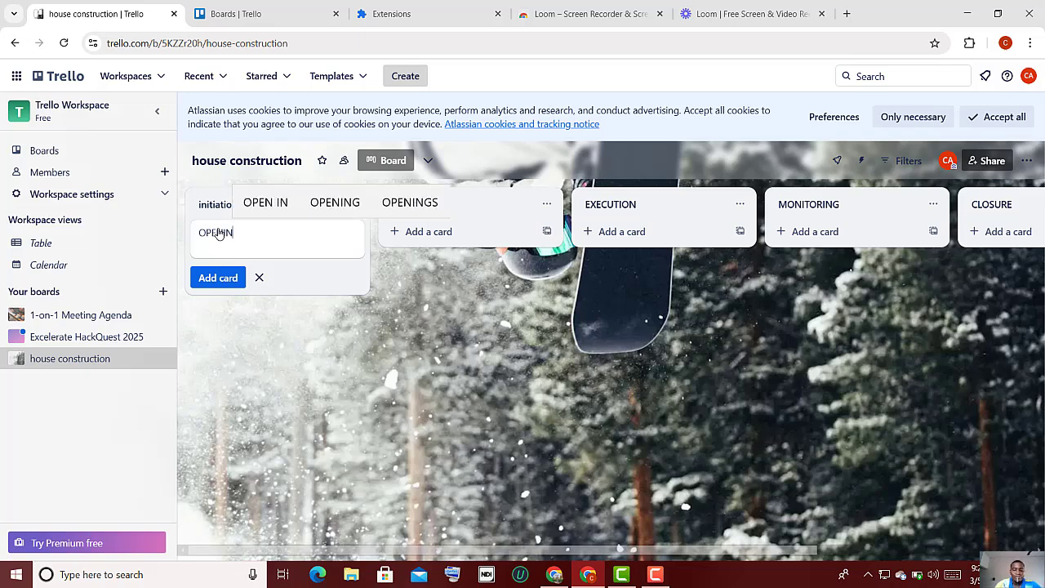
type("G")
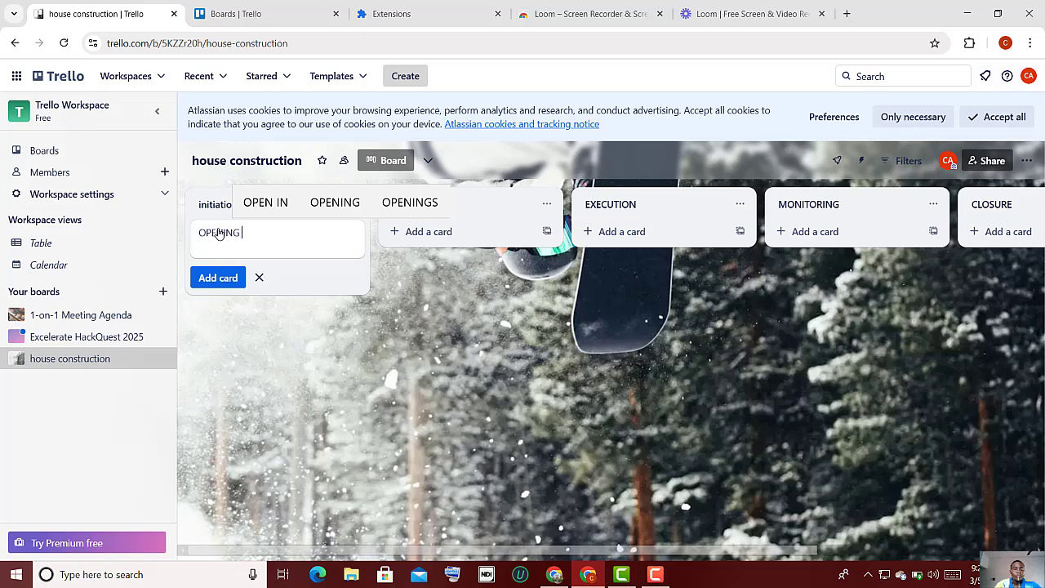
left_click(233, 276)
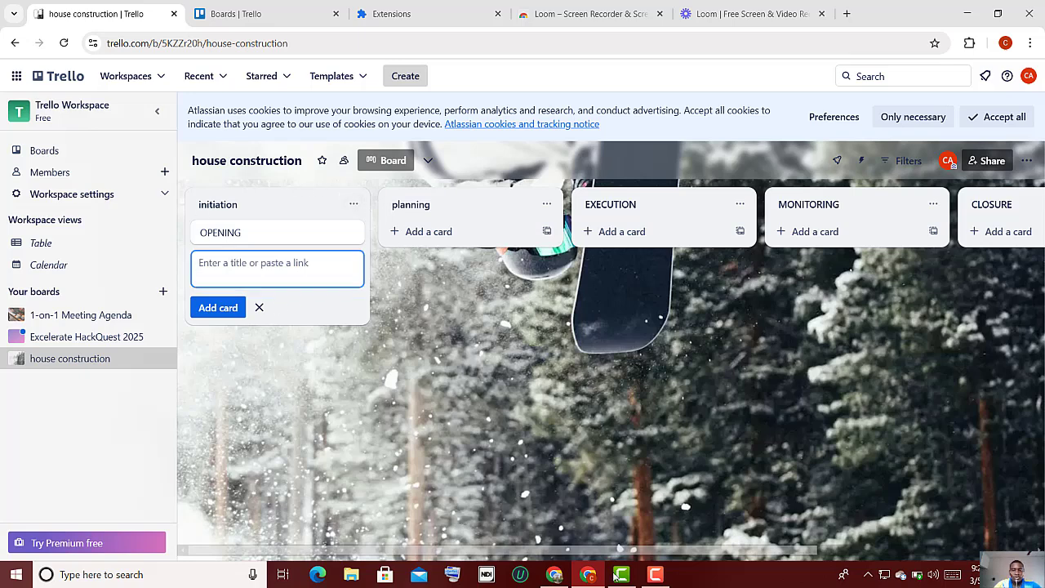
Step: View the lists and cards of the Excelerate HackQuest 2025 board in the other browser window, and return to the house construction board
mouse_move(612, 578)
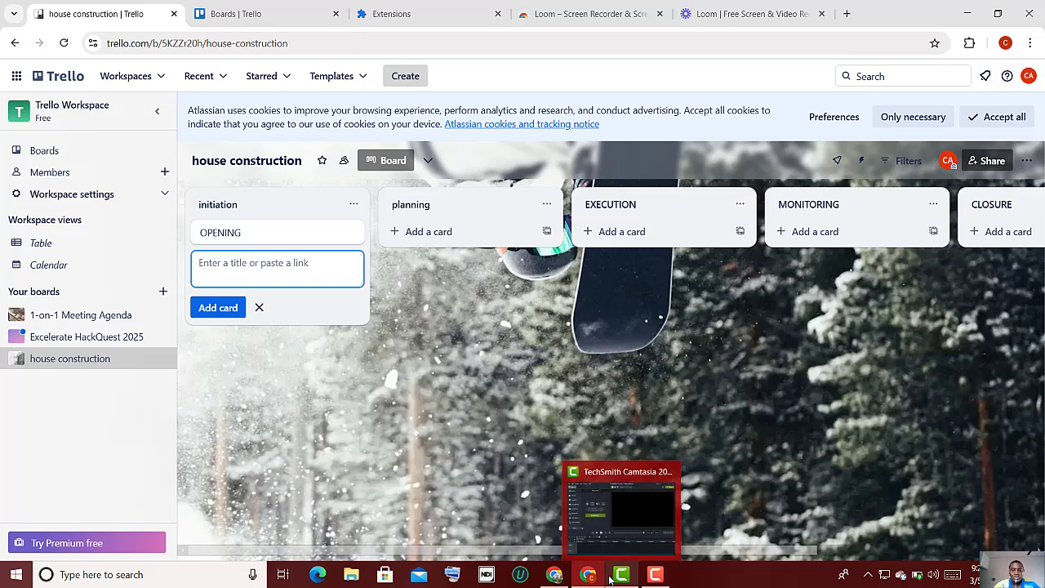
left_click(566, 578)
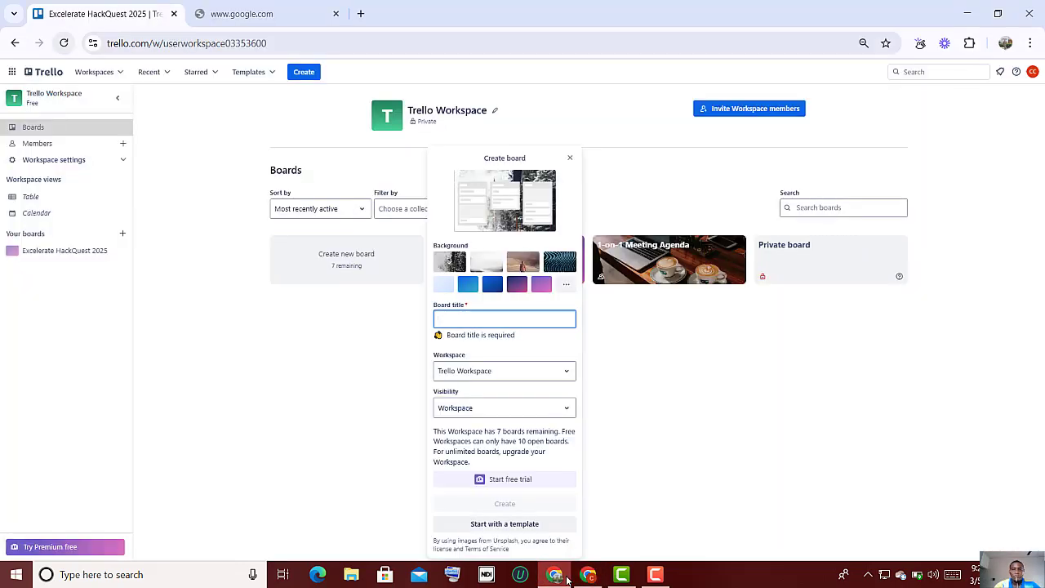
left_click(64, 254)
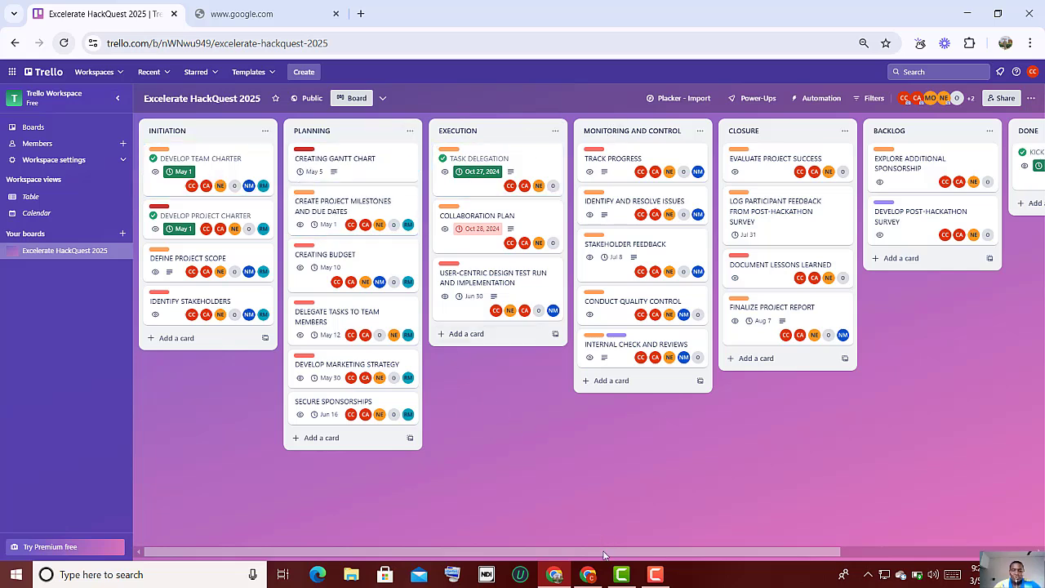
left_click(591, 578)
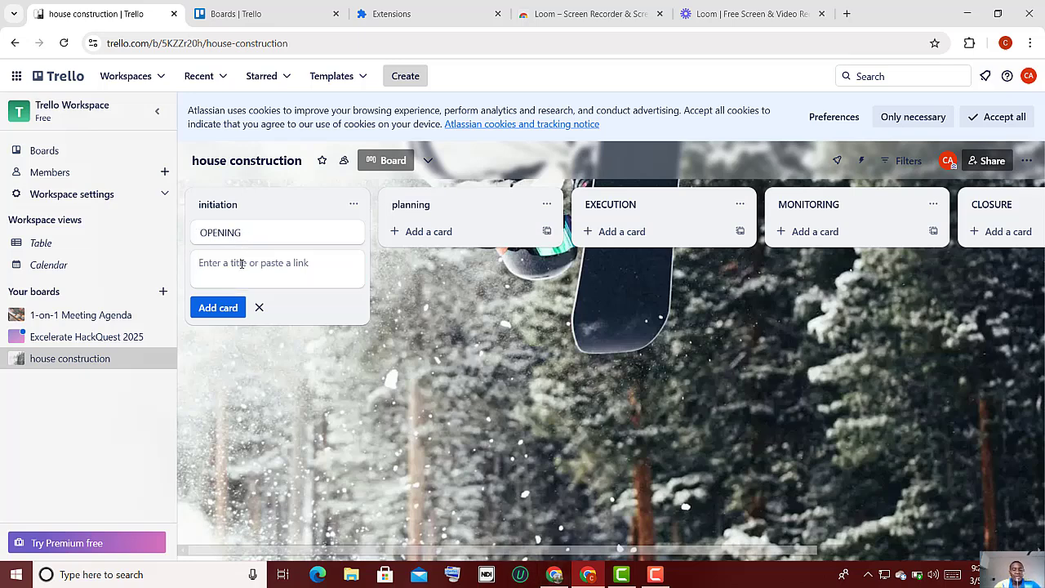
type("NUY")
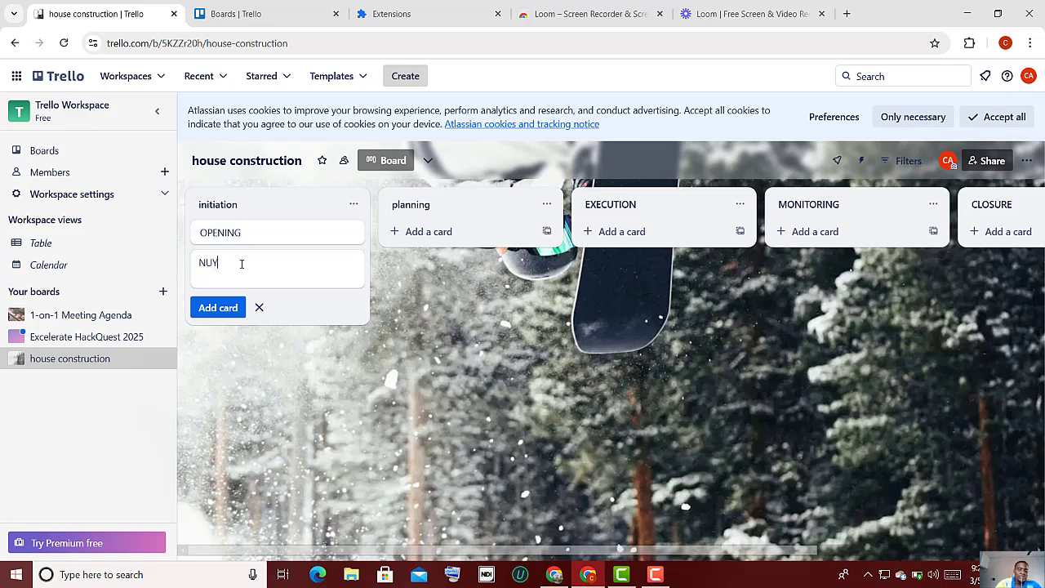
key("BackSpace")
key("BackSpace")
key("BackSpace")
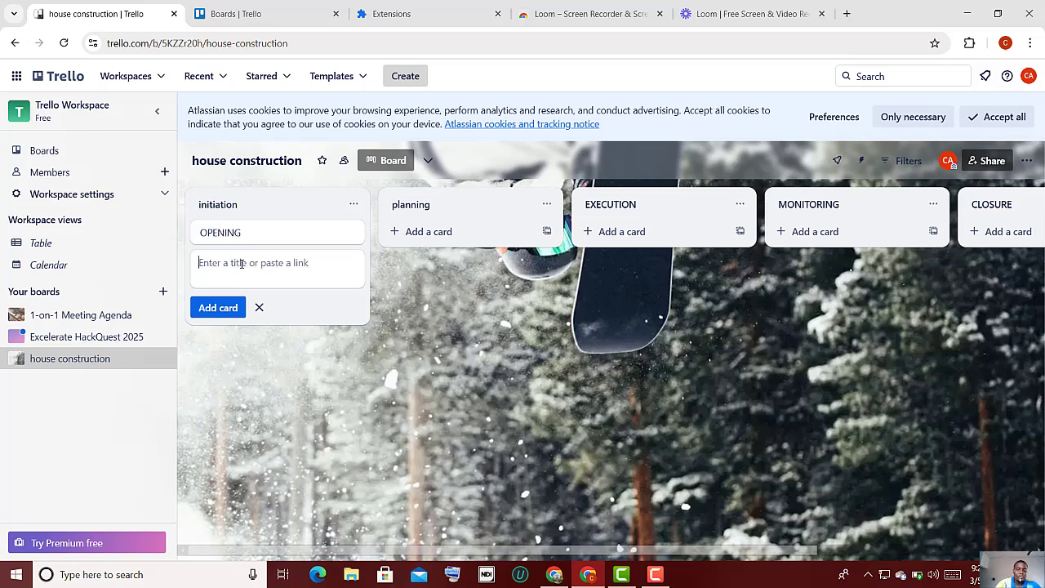
Step: Add a second card titled "BUY CEMENT" to the initiation list
type("BUY C")
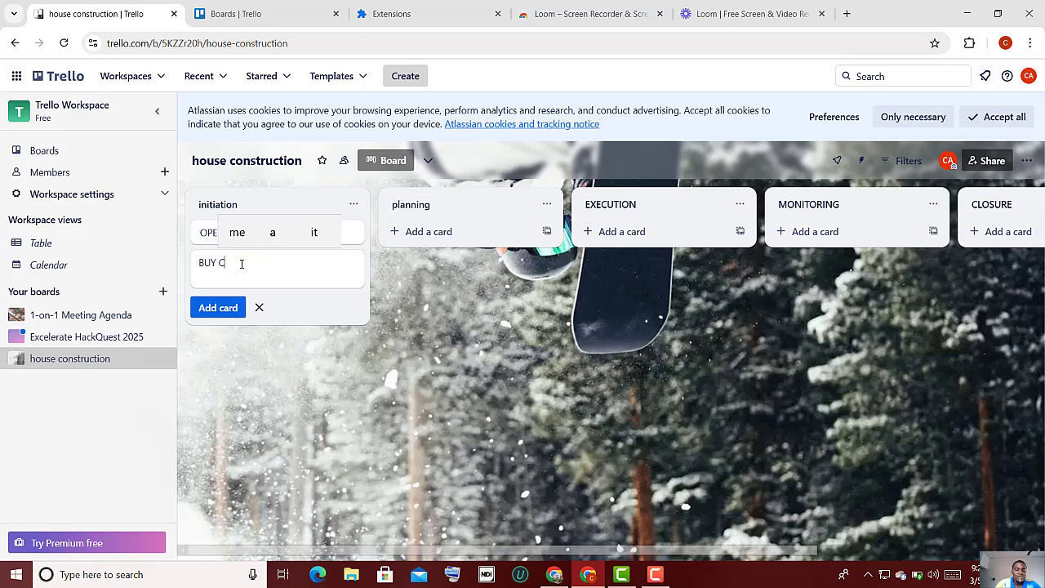
type("EMENT")
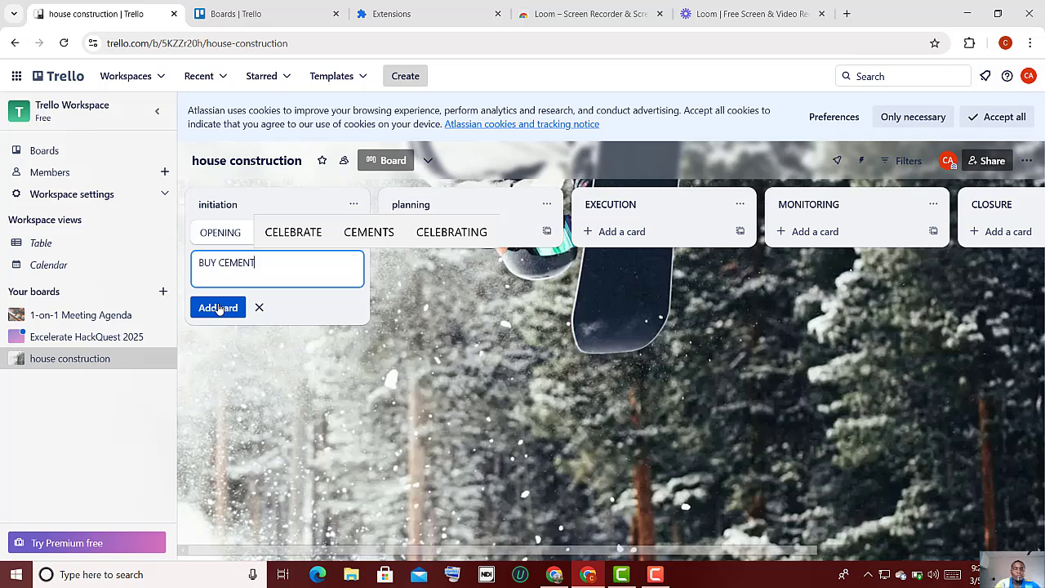
left_click(218, 308)
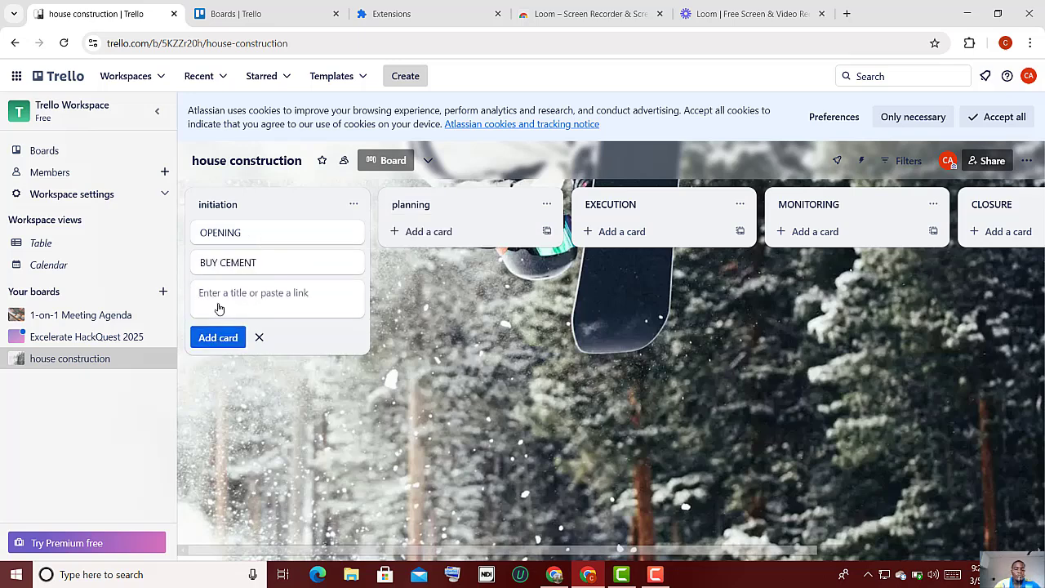
Step: Add a third card titled "BUGET" to the initiation list and start a new card in the planning list
type("BUGER")
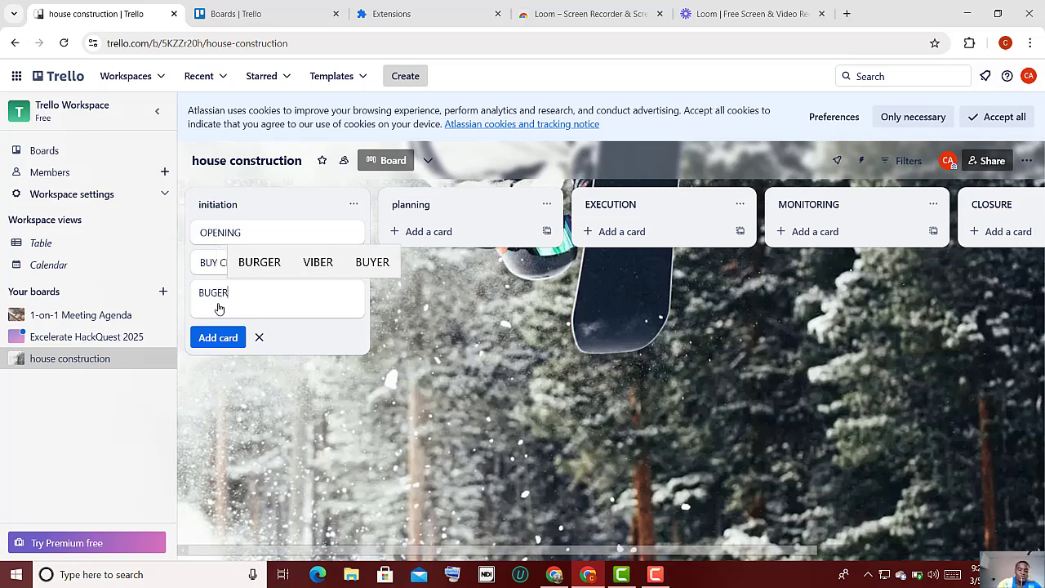
key("BackSpace")
type("T")
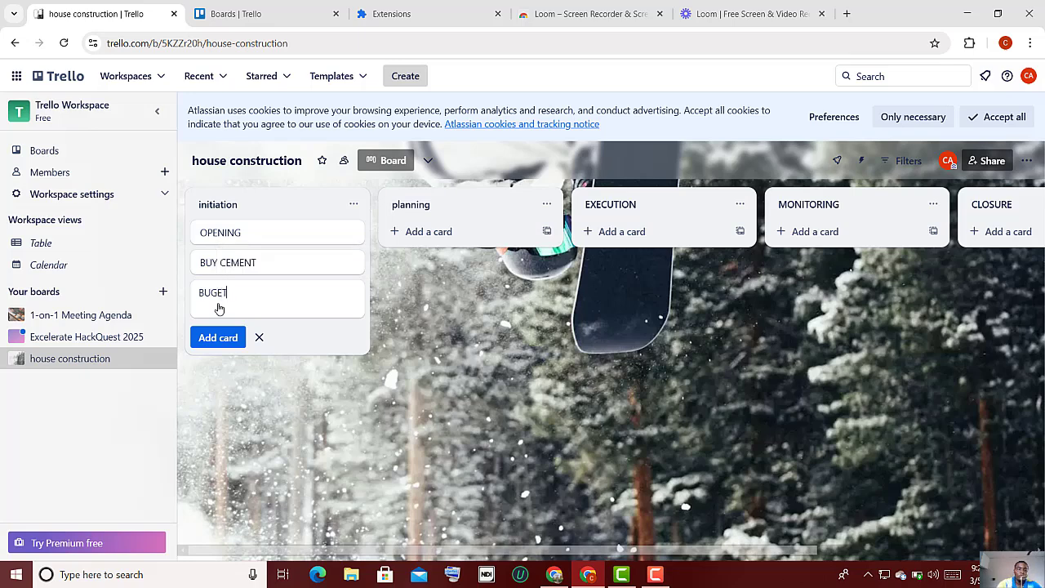
left_click(436, 231)
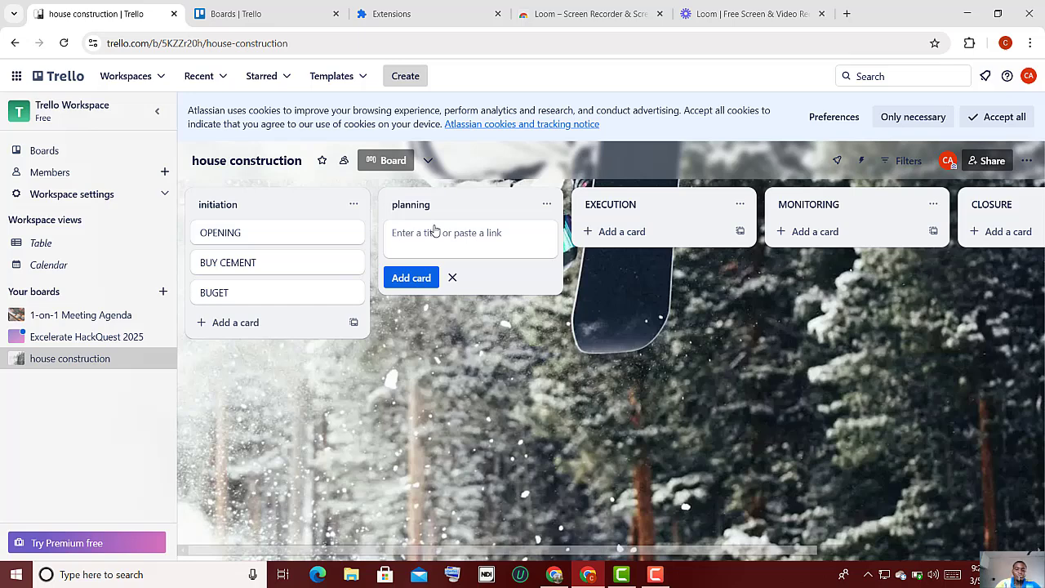
Step: Enter "MIXING" as the title of the new planning card and add it to the list
type("MIXI")
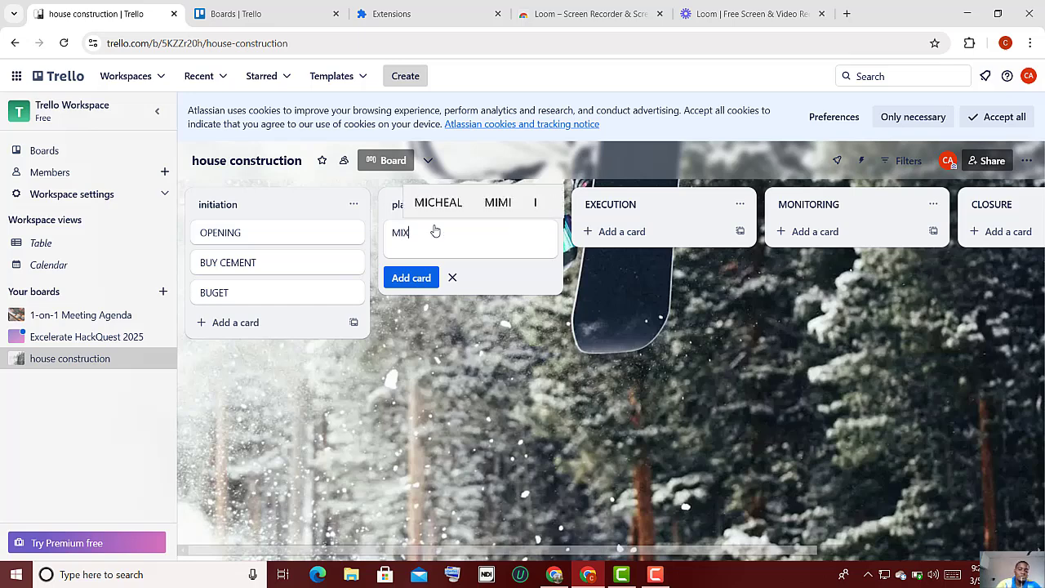
type("NG")
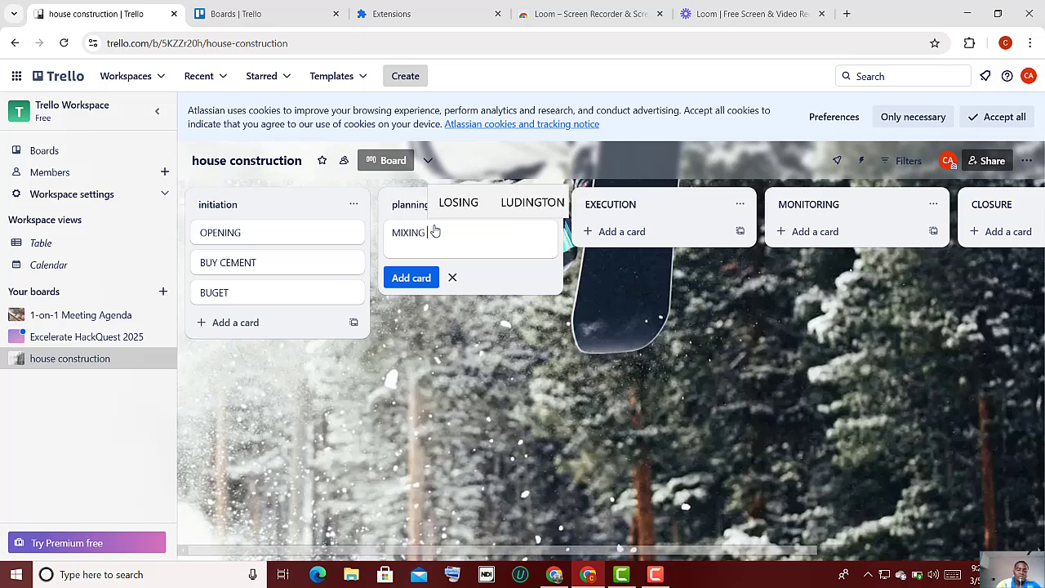
left_click(412, 278)
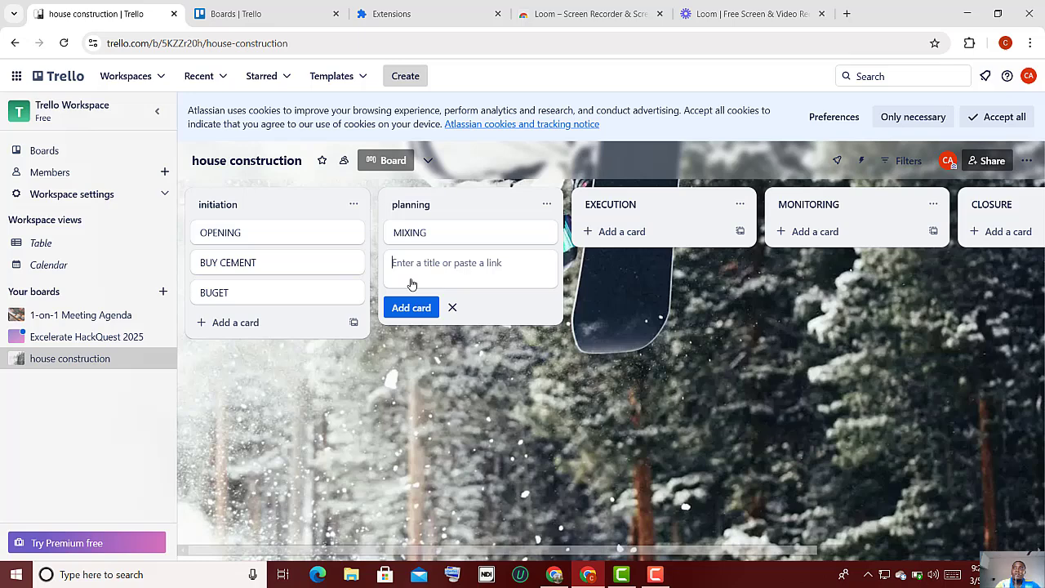
type("MO")
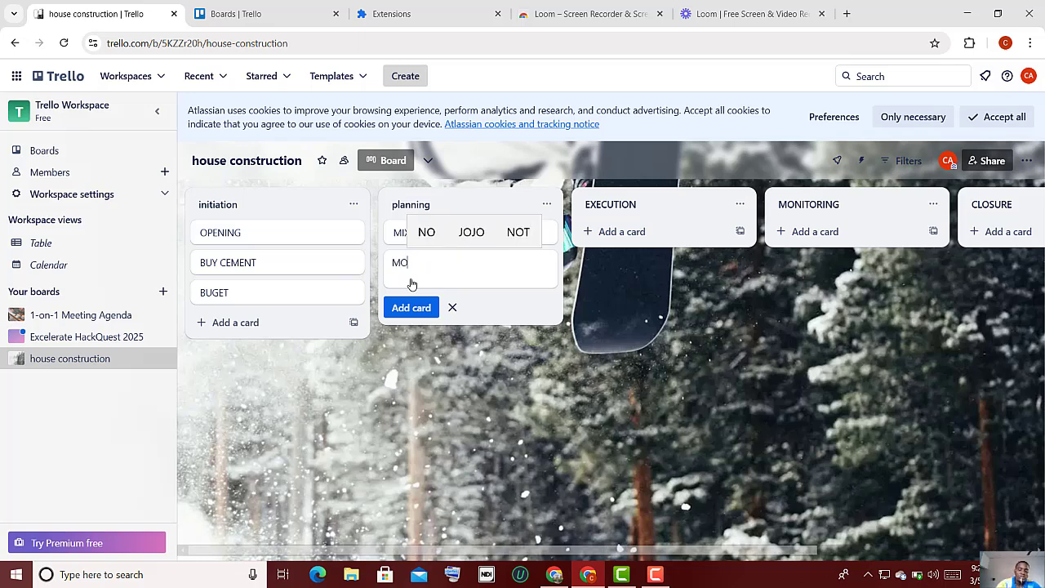
type("ULING")
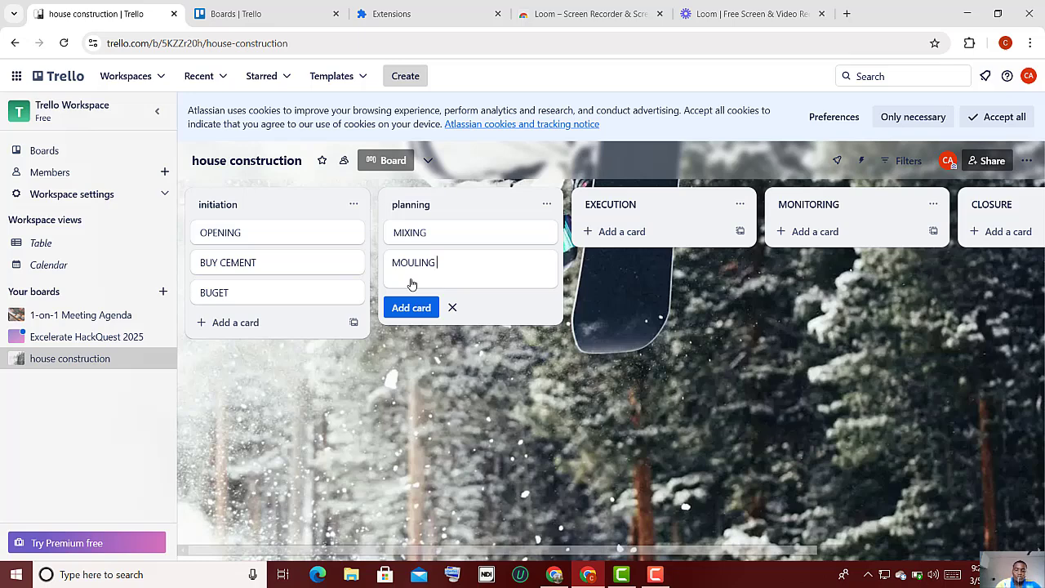
key("BackSpace")
key("BackSpace")
key("BackSpace")
key("BackSpace")
key("BackSpace")
key("BackSpace")
key("BackSpace")
key("BackSpace")
Step: Add a card titled "BLOCK" to the planning list and start a new card in the EXECUTION list
type("BLOCK")
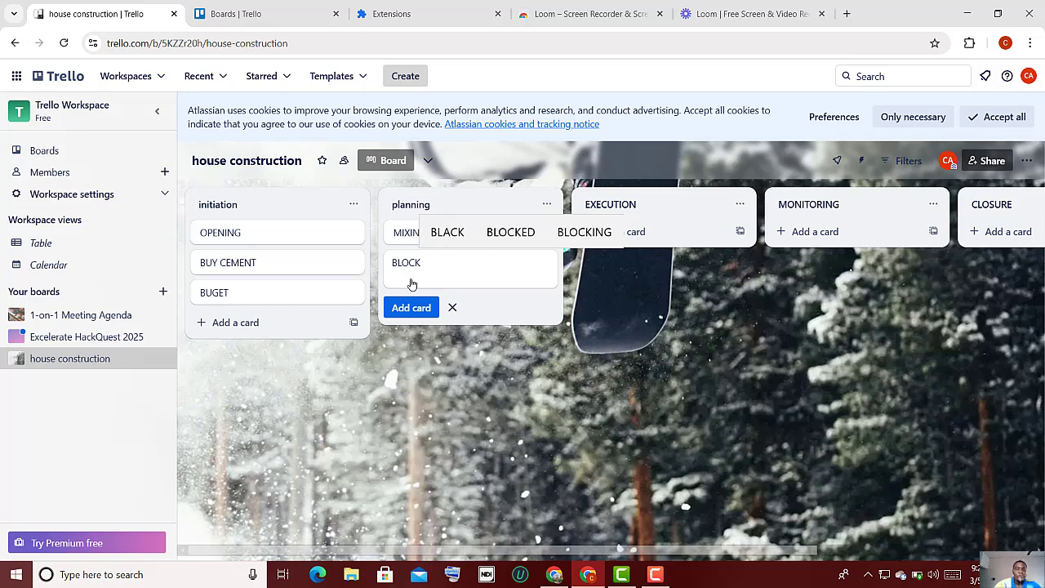
left_click(410, 307)
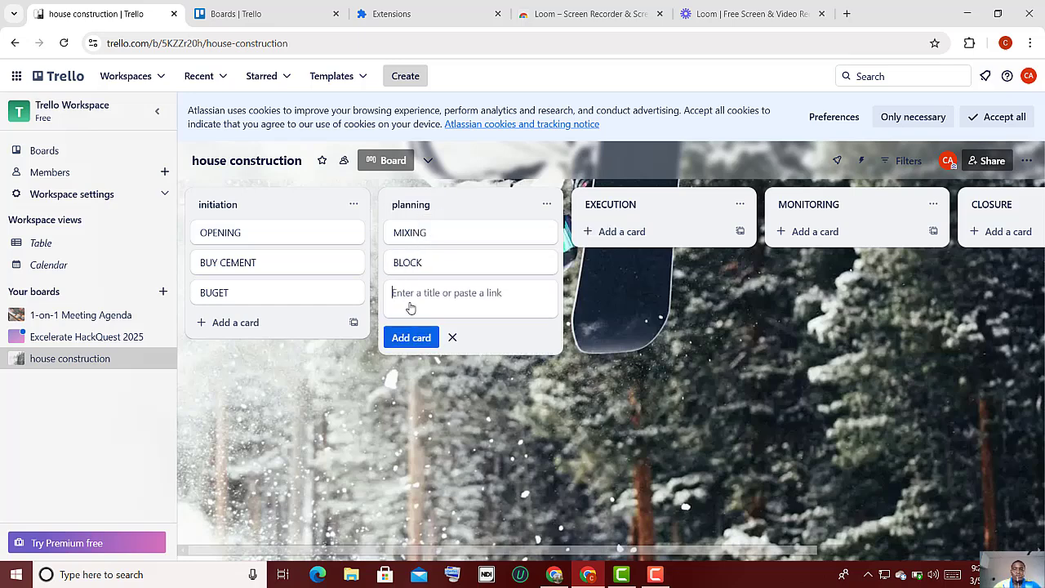
left_click(614, 232)
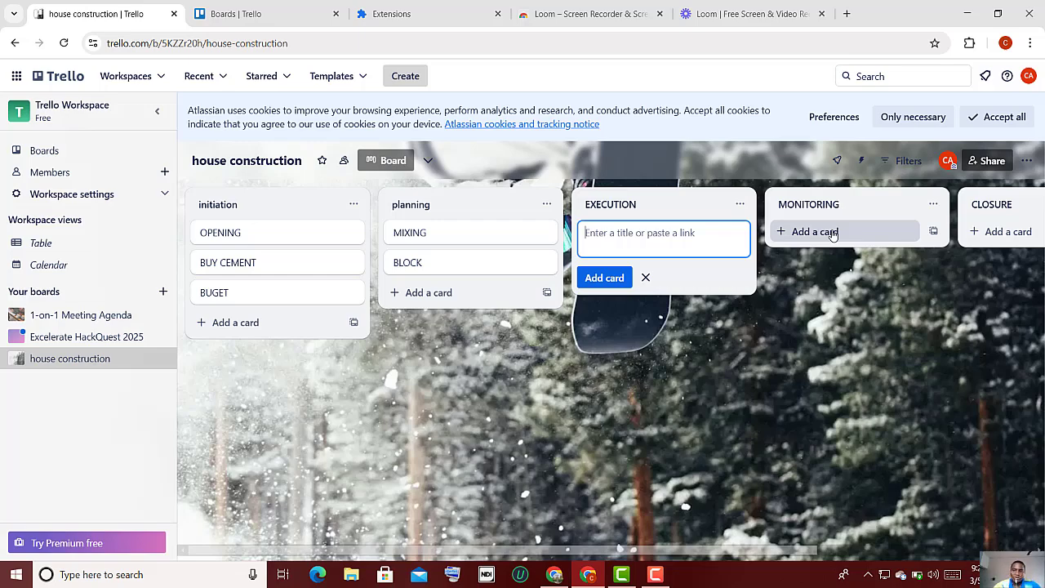
Step: Switch to the Excelerate HackQuest 2025 board, open the DEVELOP TEAM CHARTER card and view its member options
scroll(833, 234, "right", 3)
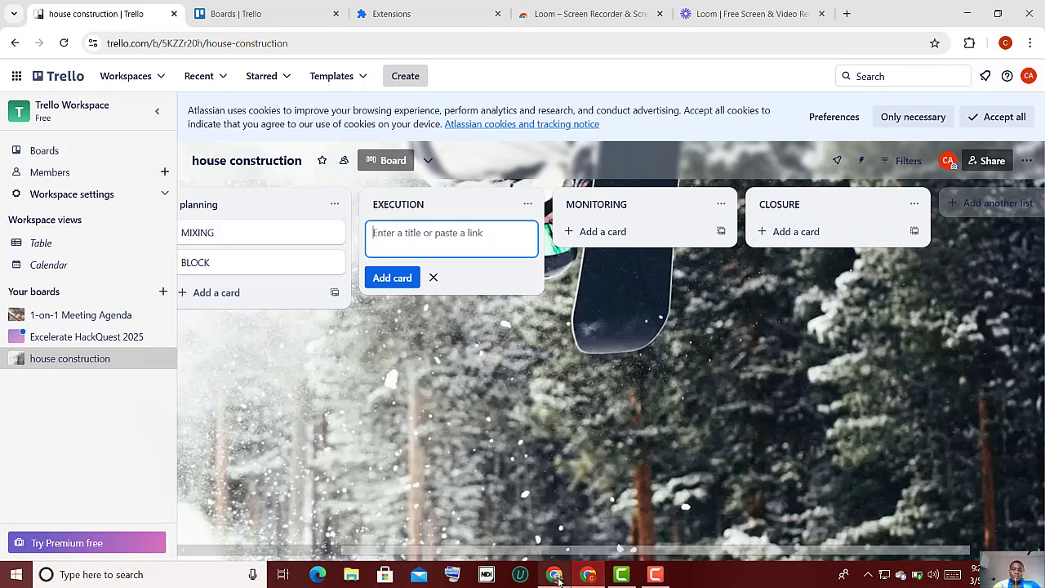
mouse_move(557, 578)
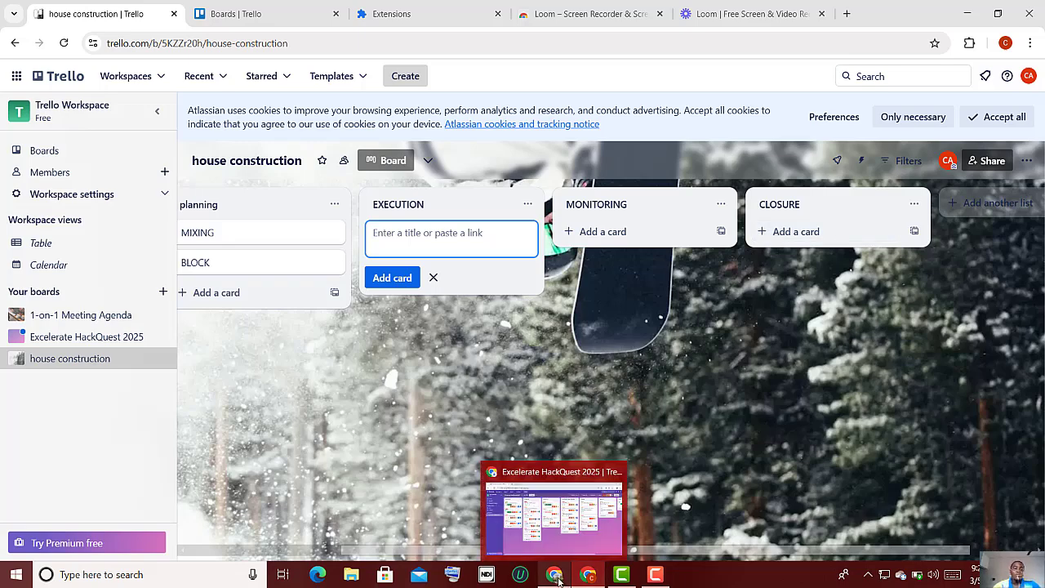
left_click(557, 578)
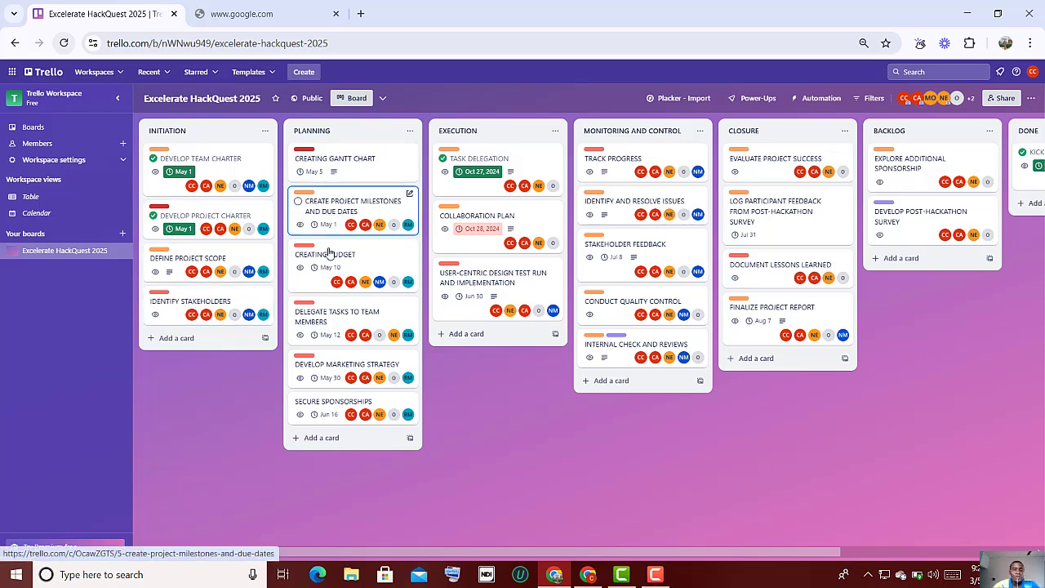
left_click(196, 167)
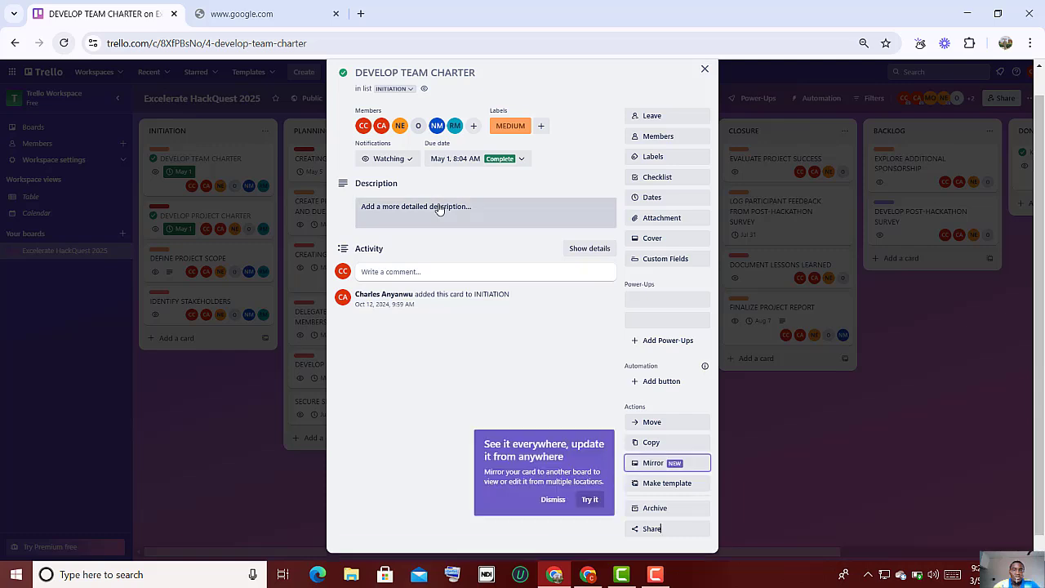
left_click(474, 126)
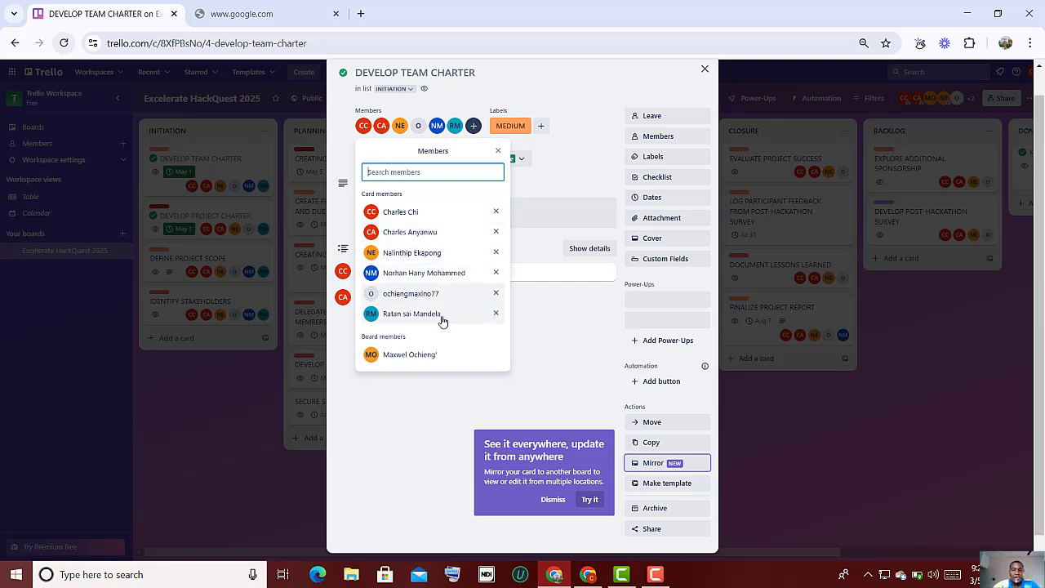
left_click(527, 355)
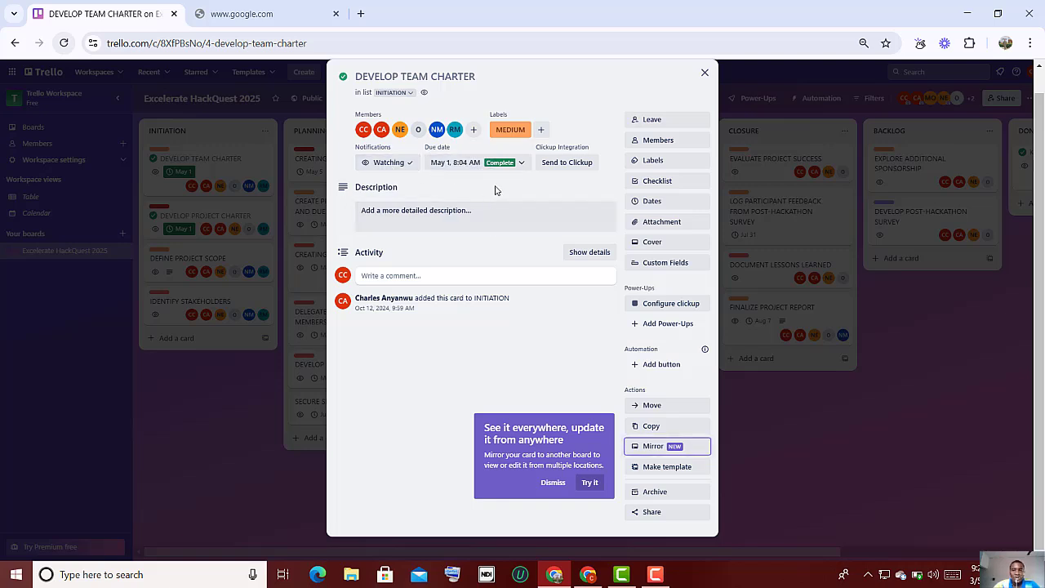
Step: Draft "HERE YOU ARE TO EVELOP A TEAM CHARTER" as the description of the DEVELOP TEAM CHARTER card without saving it
left_click(448, 217)
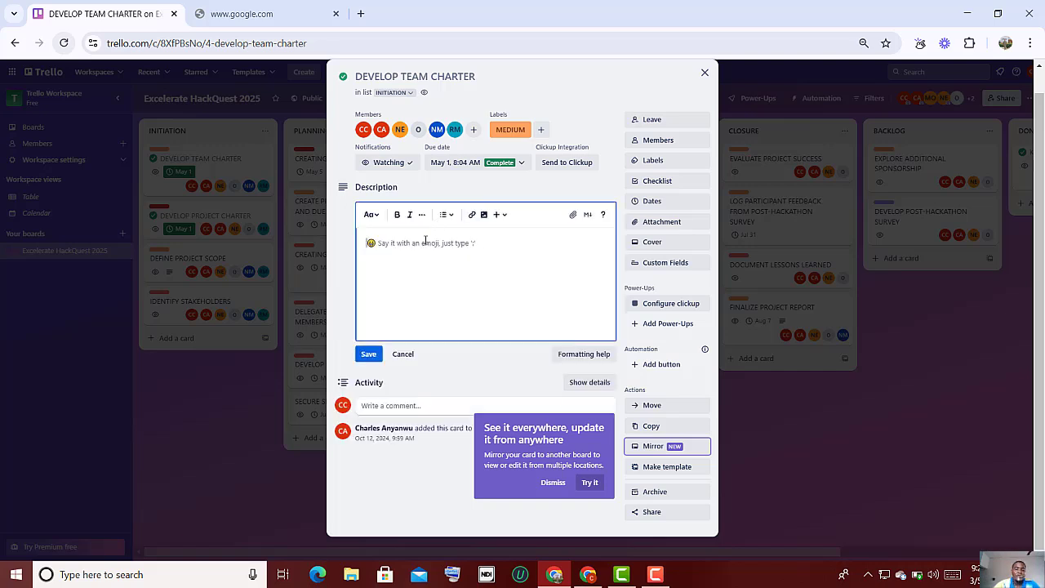
type("HeRE")
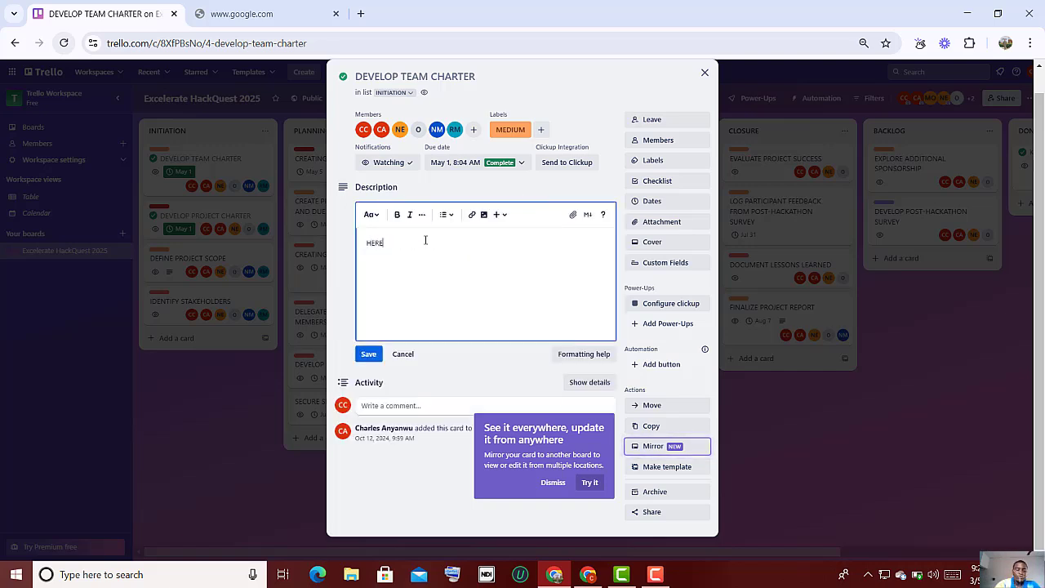
type(" YOU ARE TO DEVELO")
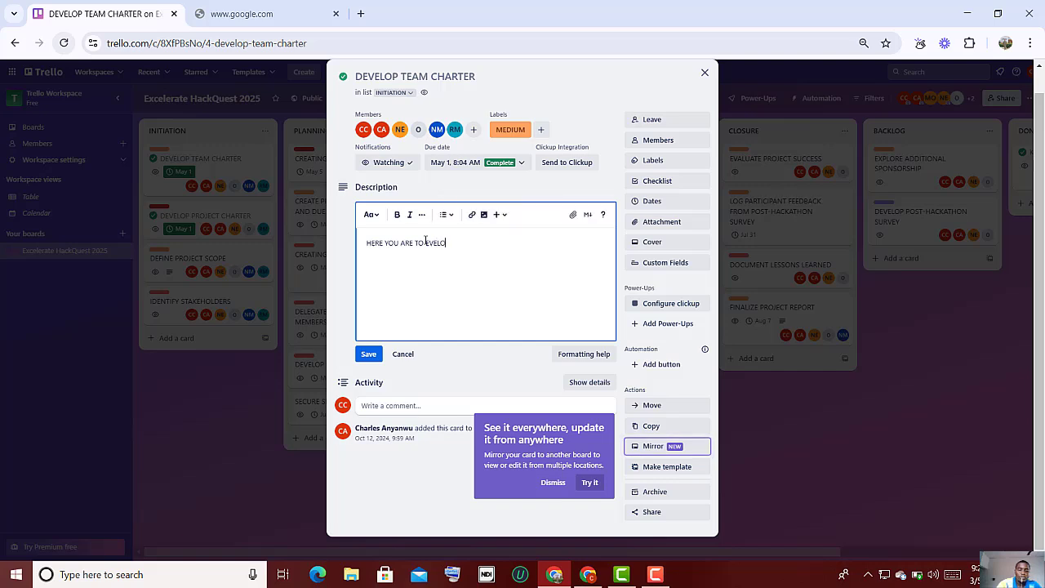
type("P A")
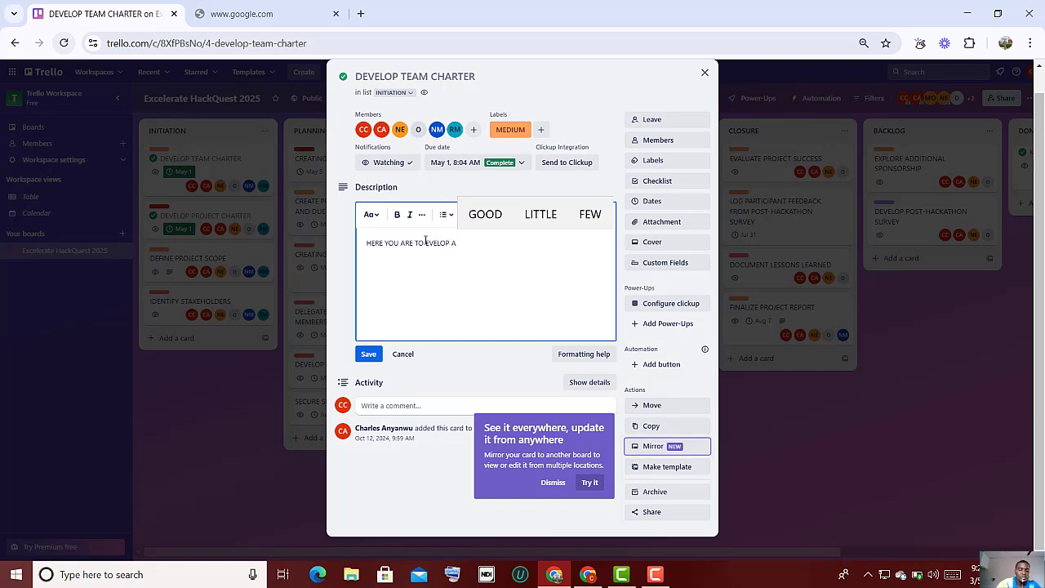
type(" TEAM CHA")
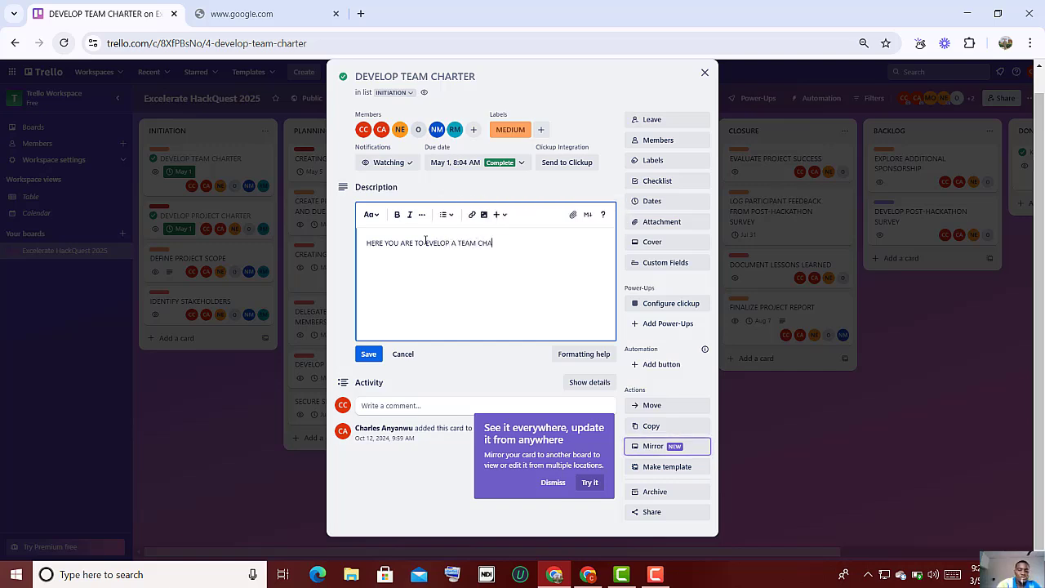
type("RTER")
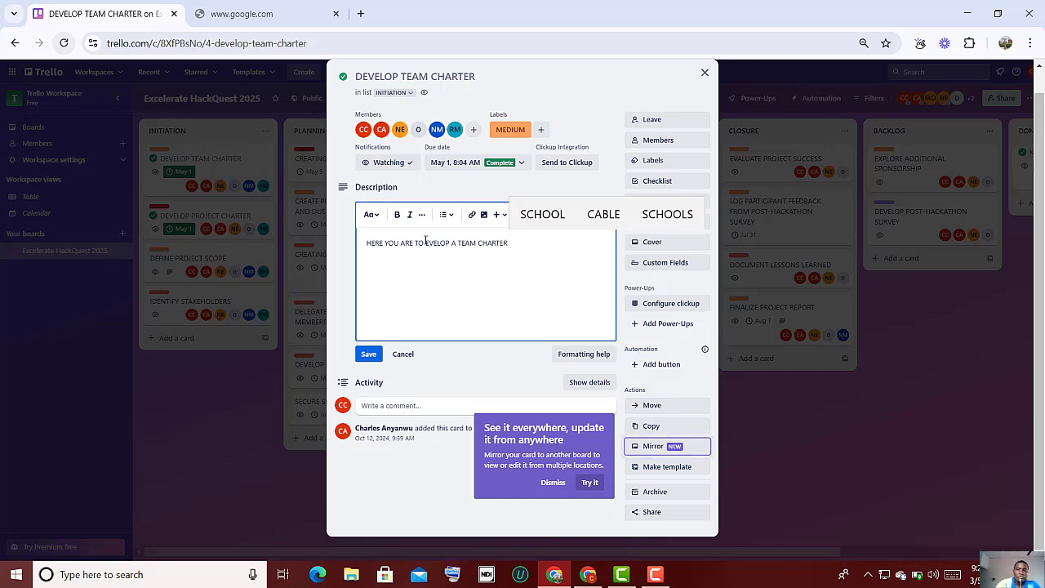
Step: Clear the drafted text from the card's description editor
key("BackSpace")
key("BackSpace")
key("BackSpace")
key("BackSpace")
key("BackSpace")
key("BackSpace")
key("BackSpace")
key("BackSpace")
key("BackSpace")
key("BackSpace")
key("BackSpace")
key("BackSpace")
key("BackSpace")
key("BackSpace")
key("BackSpace")
key("BackSpace")
key("BackSpace")
key("BackSpace")
key("BackSpace")
key("BackSpace")
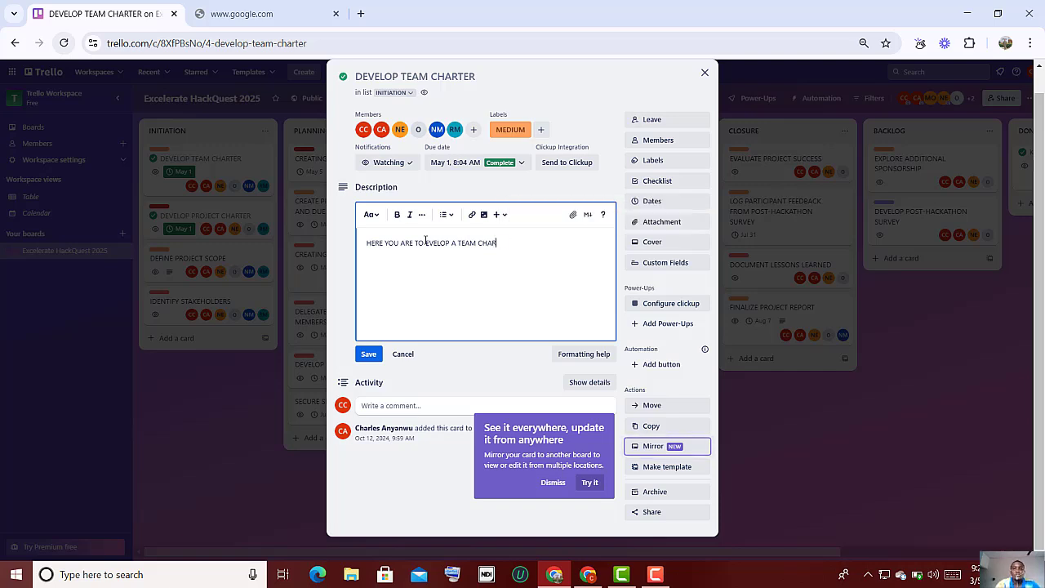
key("BackSpace")
key("BackSpace")
key("BackSpace")
key("BackSpace")
key("BackSpace")
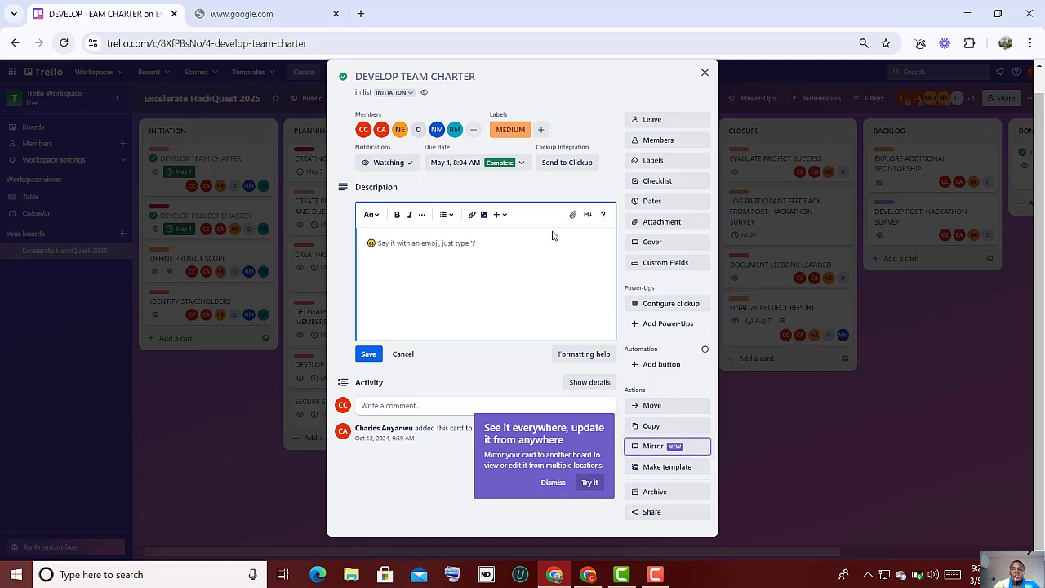
Step: View the labels available for the DEVELOP TEAM CHARTER card and close the list without changing the selection
left_click(652, 163)
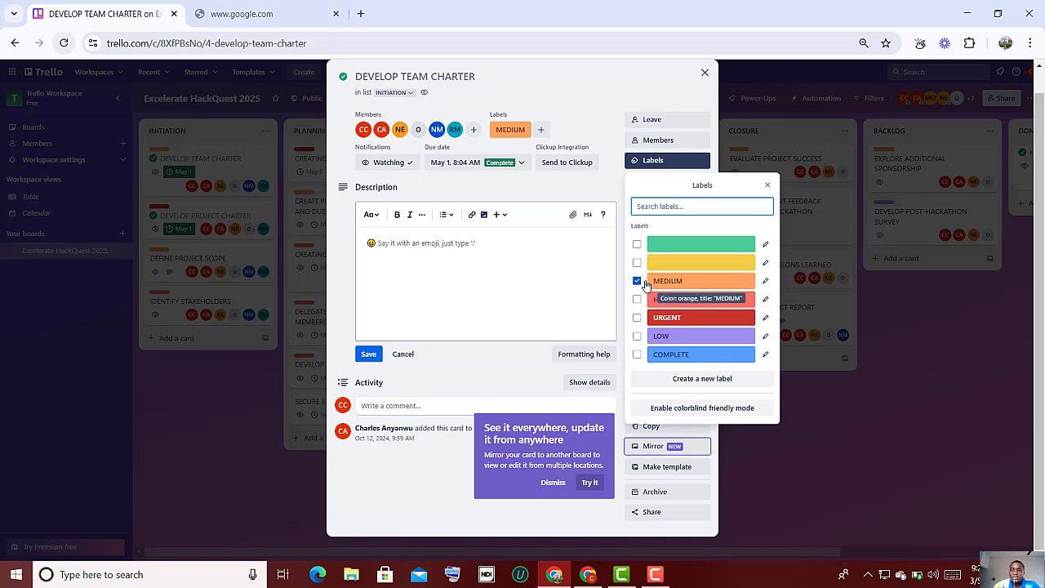
left_click(768, 185)
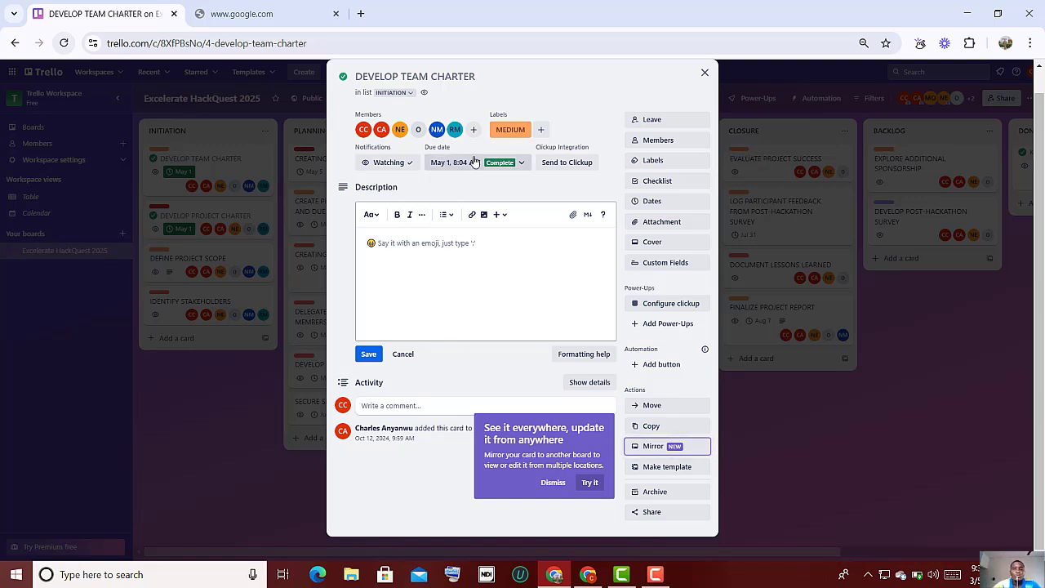
Step: Enable a start date in the card's date settings and set it to 12/30/2025
left_click(475, 161)
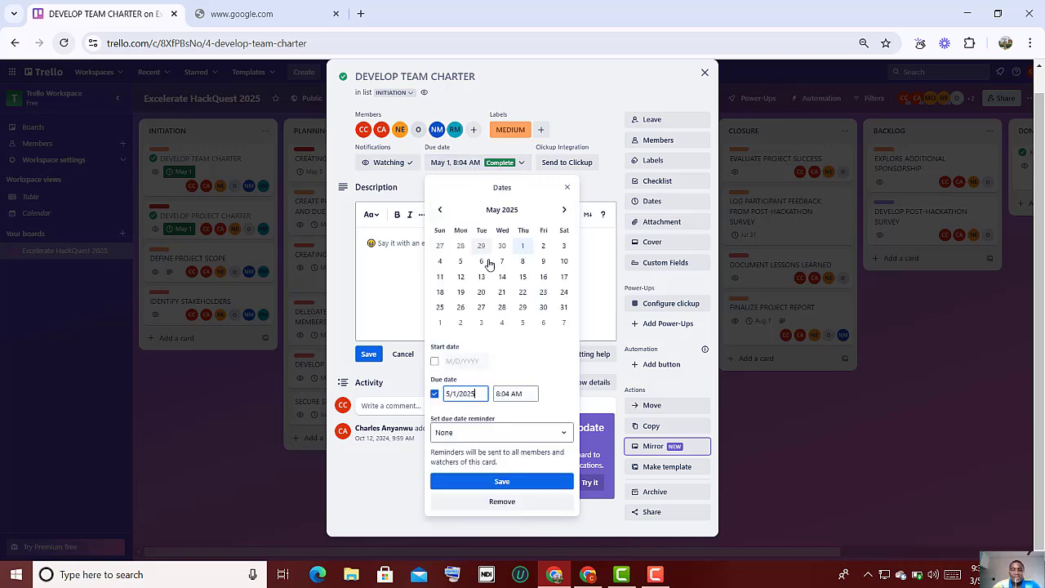
left_click(434, 362)
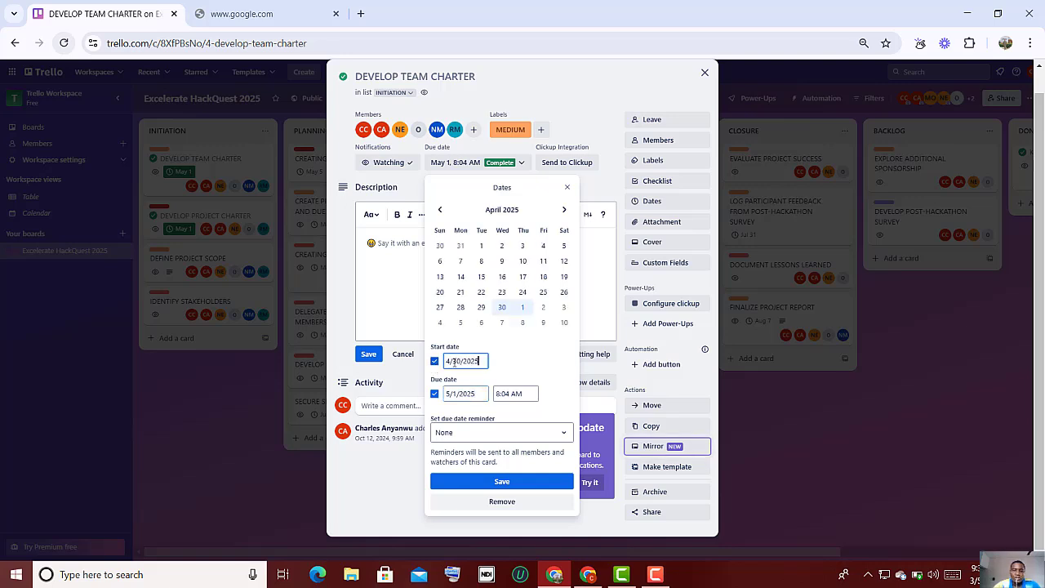
left_click(450, 361)
key("BackSpace")
type("2")
key("Right")
key("Right")
key("Left")
key("Left")
key("Left")
key("BackSpace")
type("1")
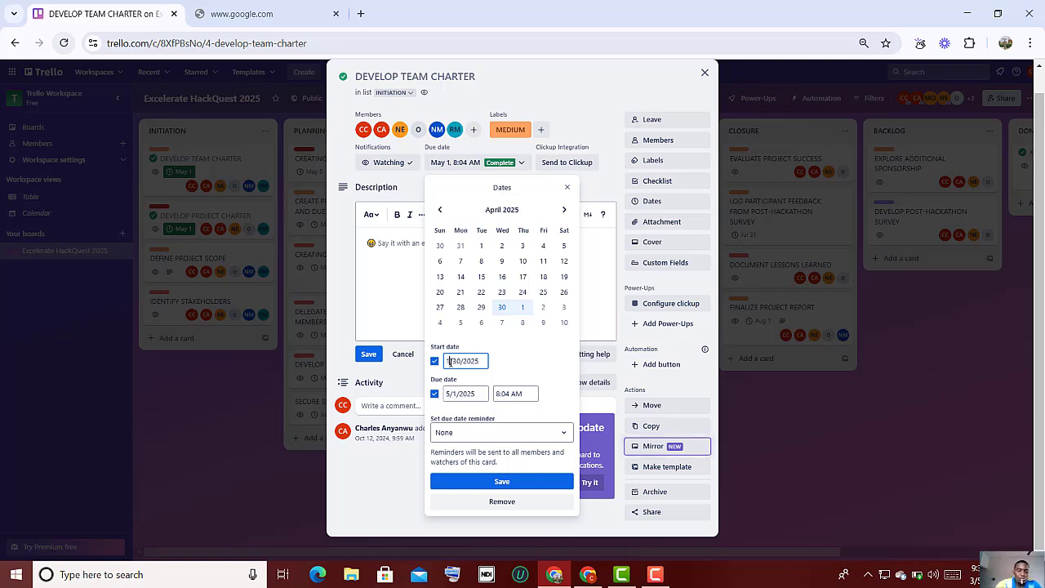
type("2")
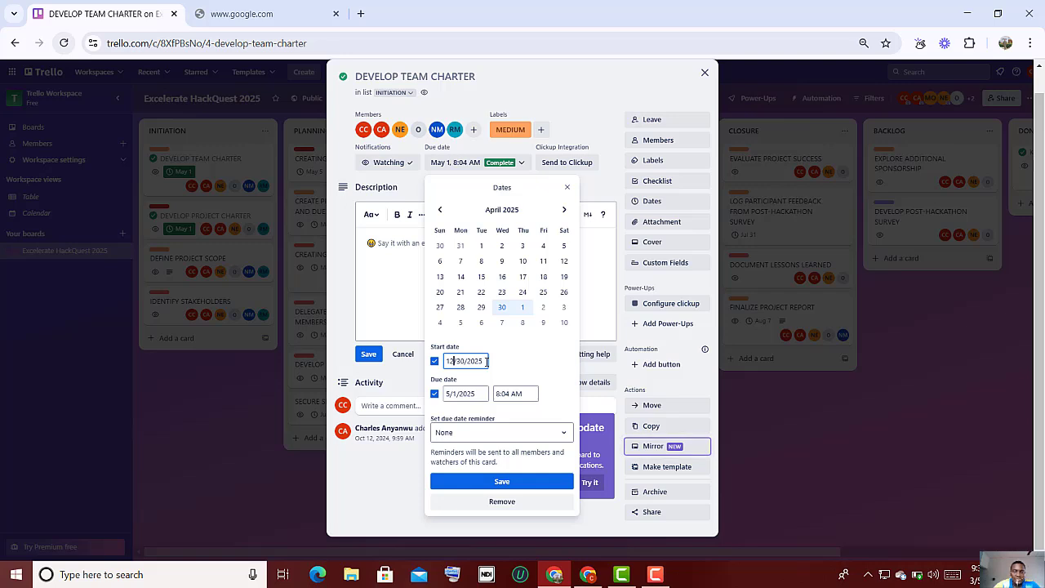
left_click(452, 398)
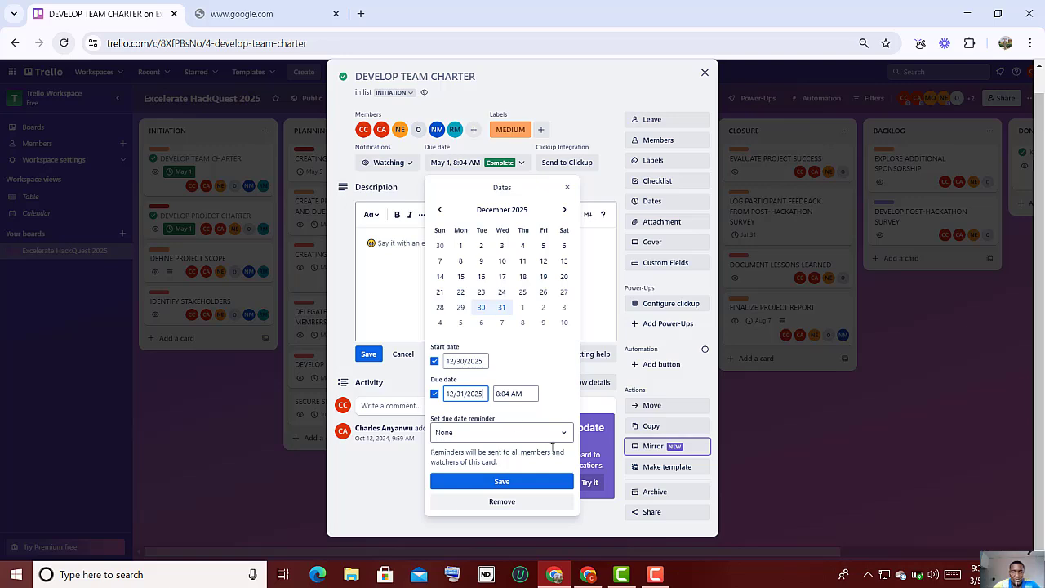
Step: Remove the dates from the DEVELOP TEAM CHARTER card and view its attachment options without attaching anything
left_click(502, 501)
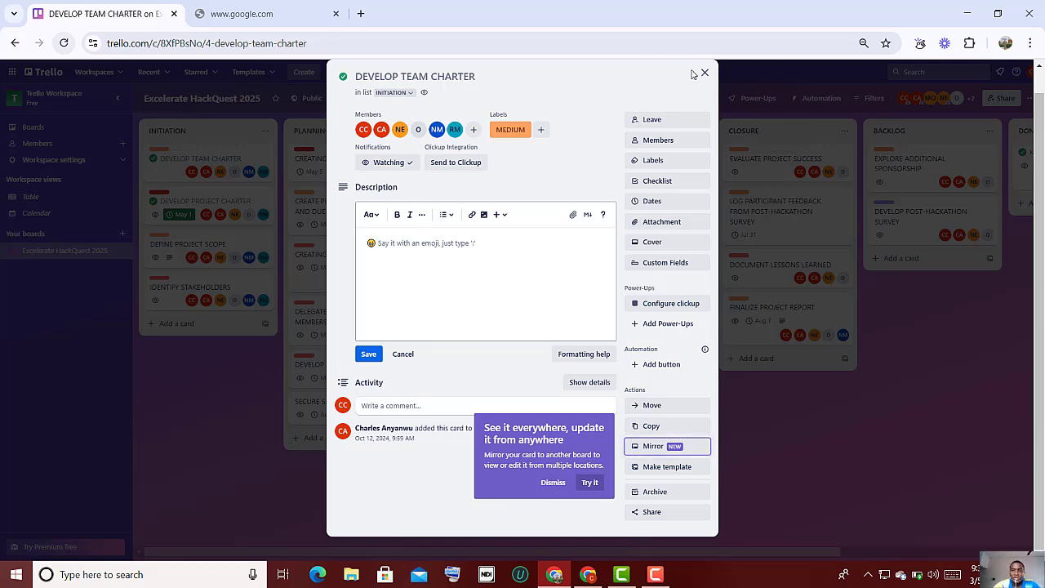
left_click(663, 222)
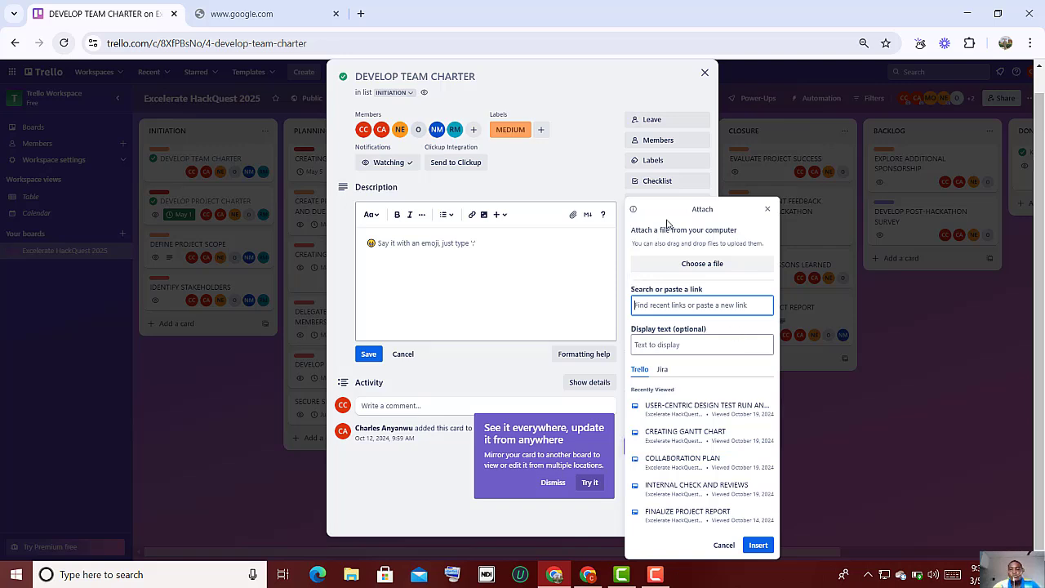
left_click(768, 211)
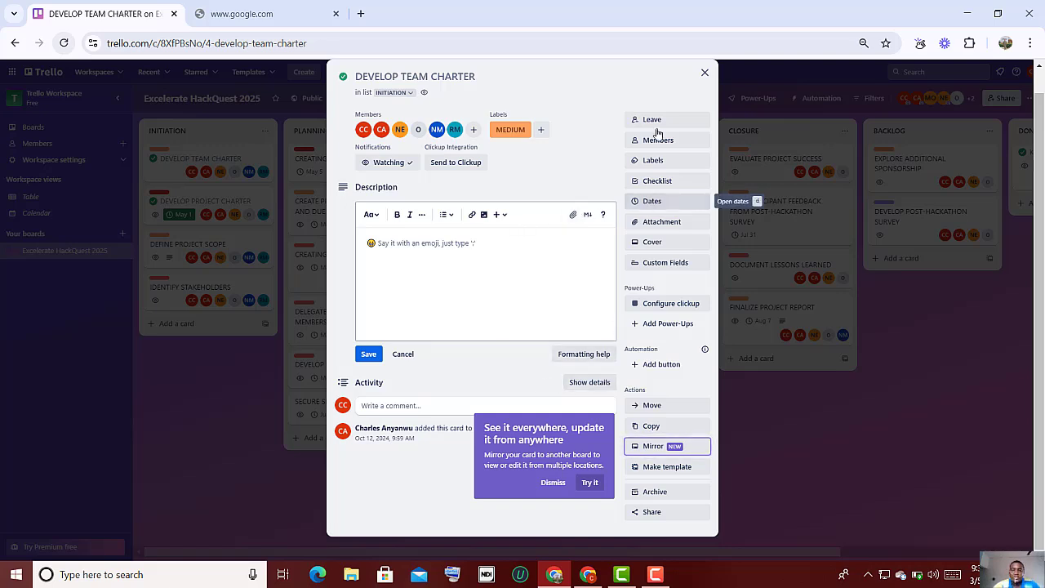
Step: Draft the comment "FINISH" on the card, clear it unsaved and close the card
left_click(413, 411)
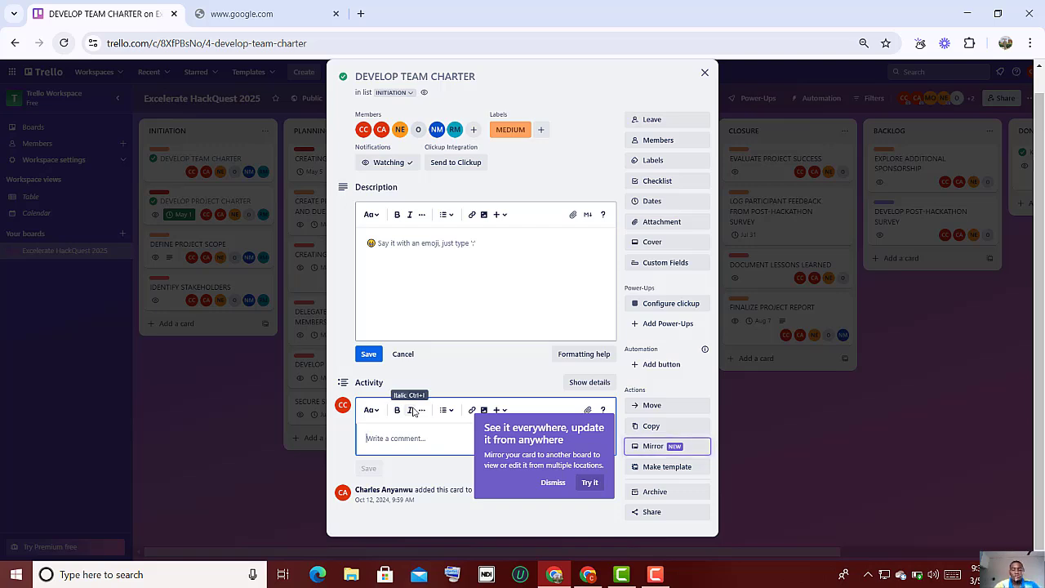
type("FINISHE")
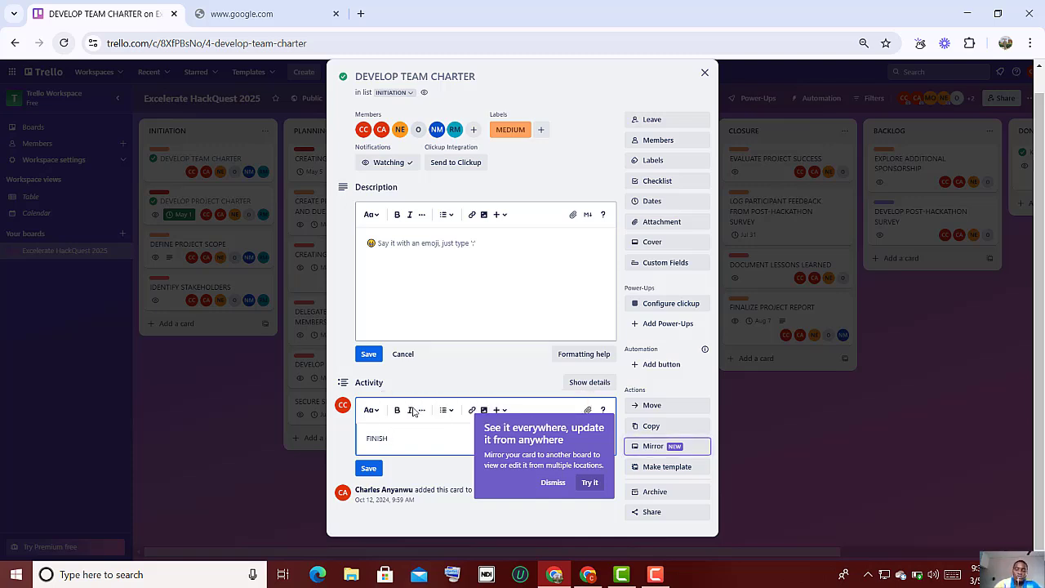
key("BackSpace")
key("BackSpace")
key("BackSpace")
key("BackSpace")
key("BackSpace")
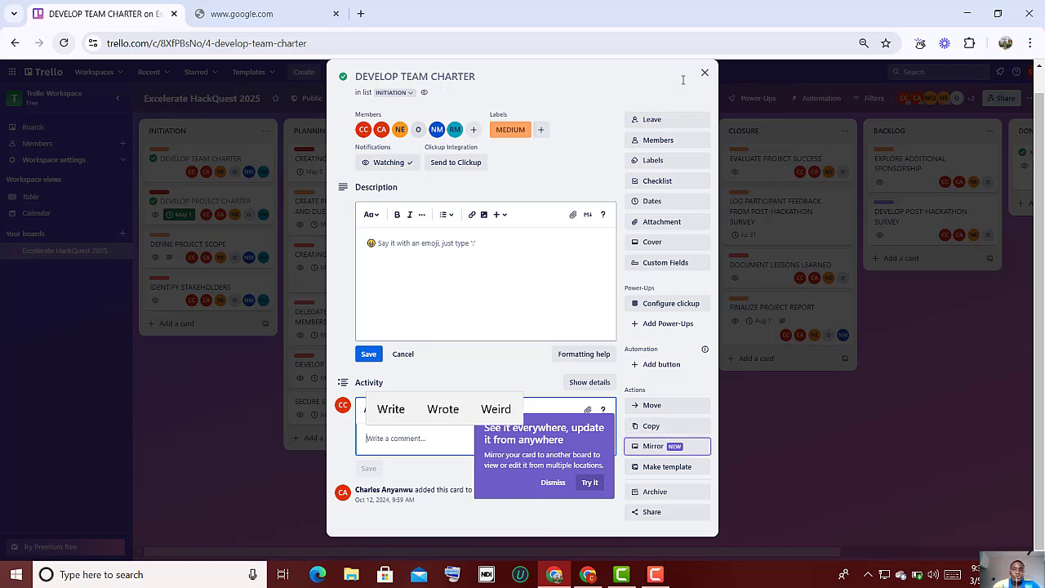
left_click(701, 75)
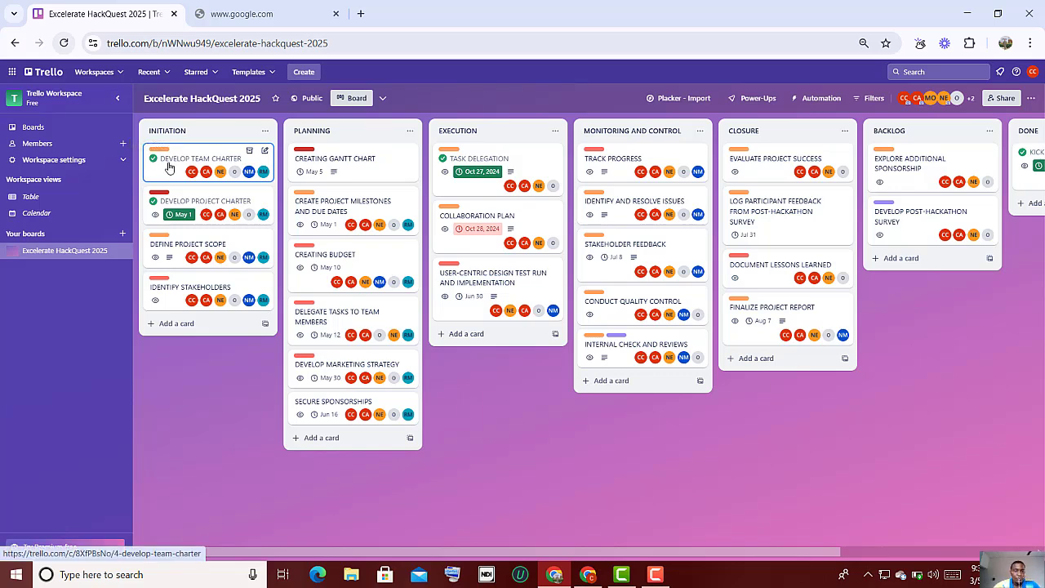
Step: Reopen the DEVELOP TEAM CHARTER card from the INITIATION list, view its label options again and close the card
left_click(169, 167)
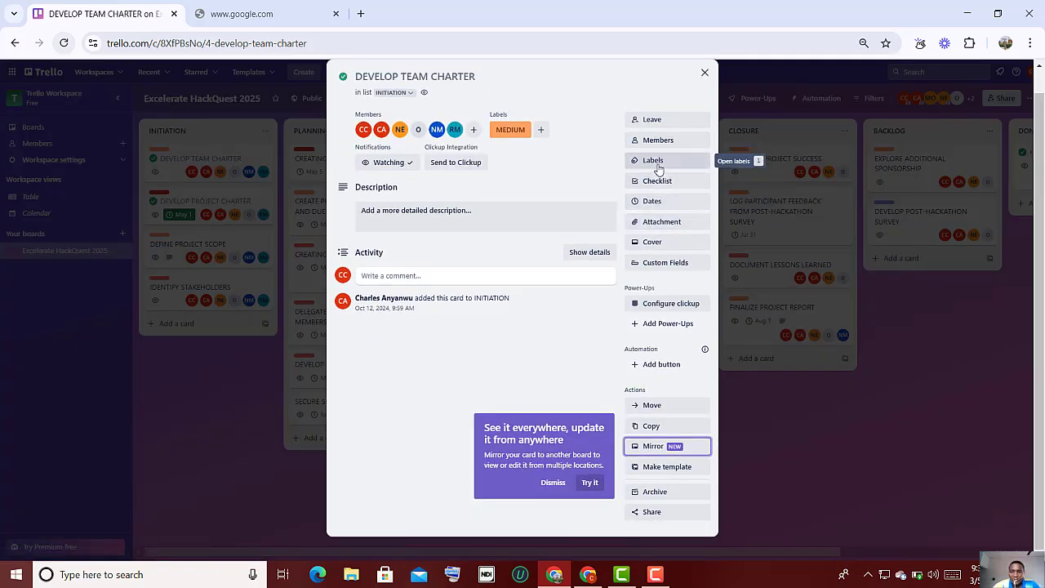
left_click(658, 163)
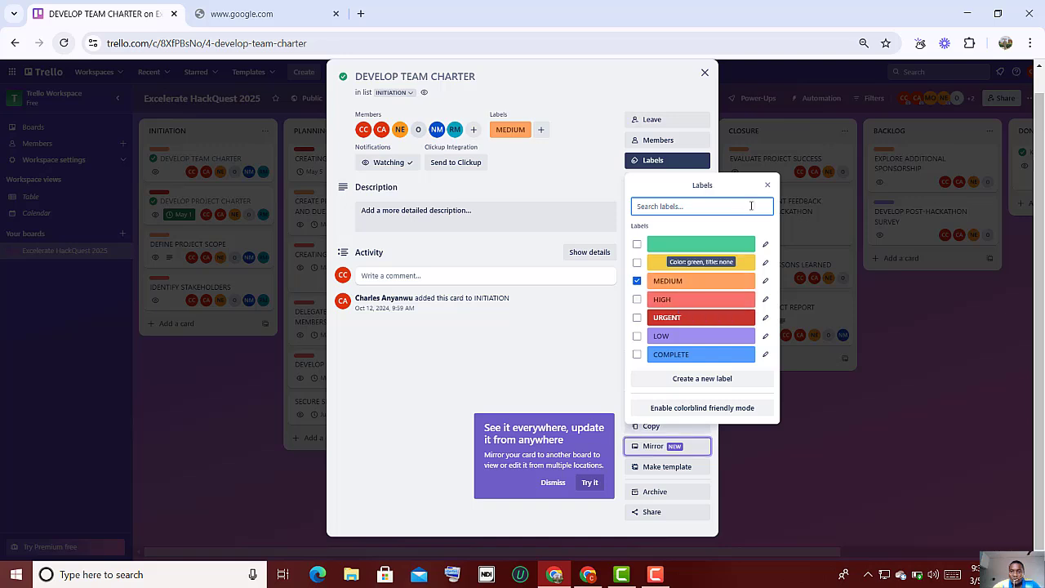
left_click(767, 187)
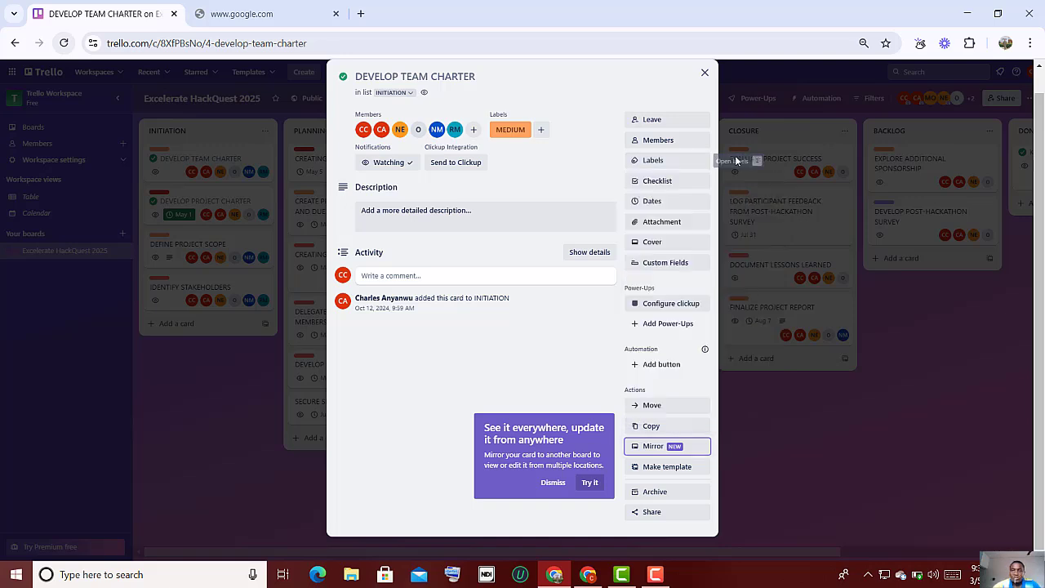
left_click(703, 76)
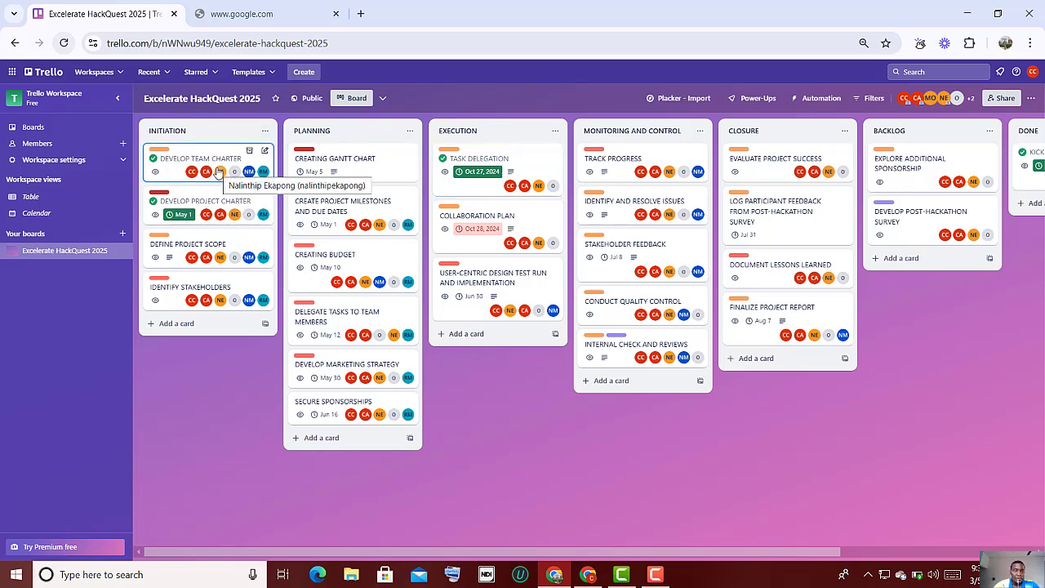
Step: Move the DEVELOP TEAM CHARTER card from the INITIATION list to the end of the DONE list
left_click_drag(219, 171, 820, 206)
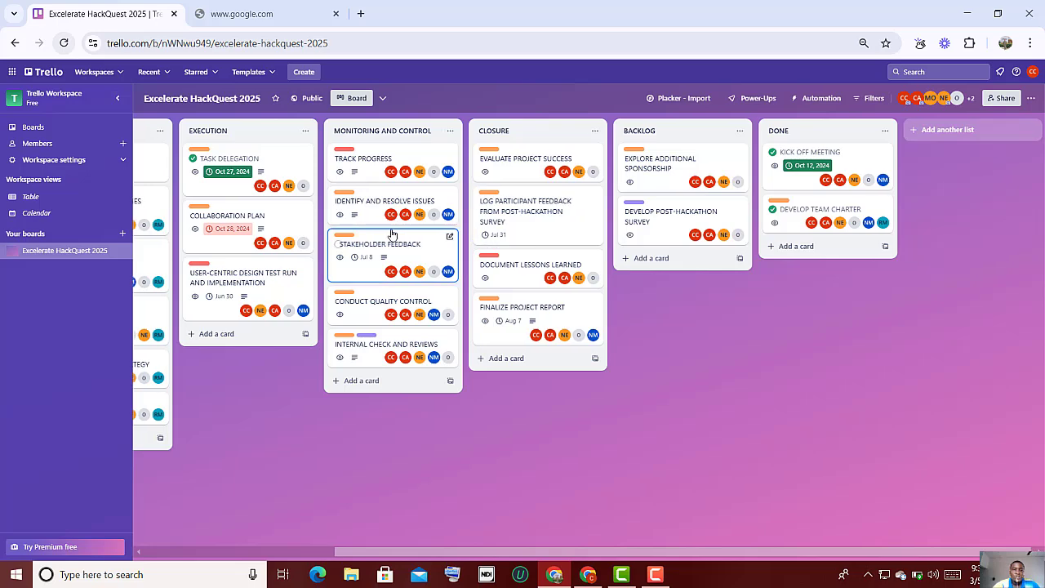
scroll(372, 237, "left", 3)
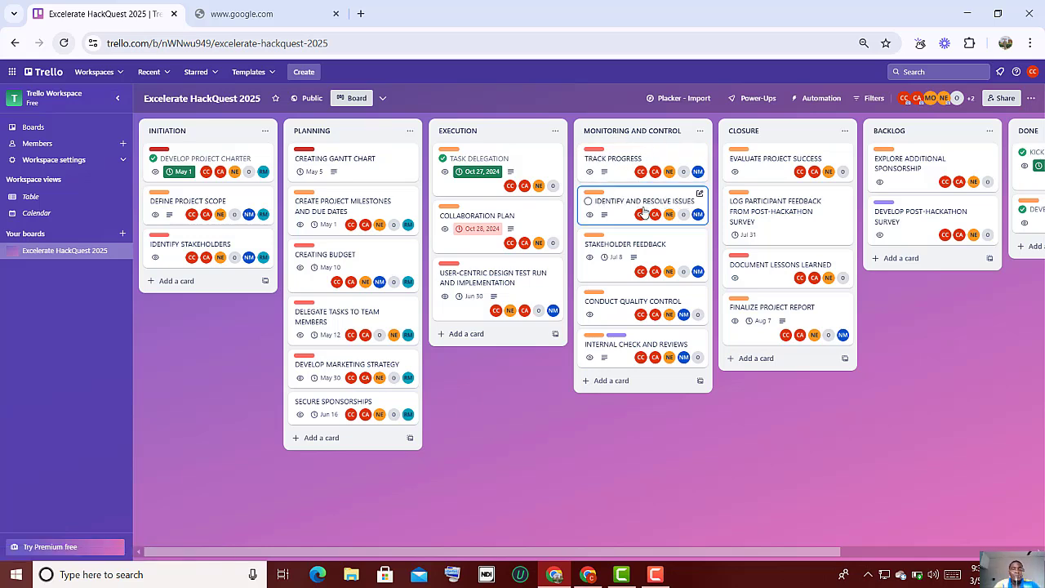
Step: View the alternative views offered for the Excelerate HackQuest 2025 board and close the list
left_click(380, 99)
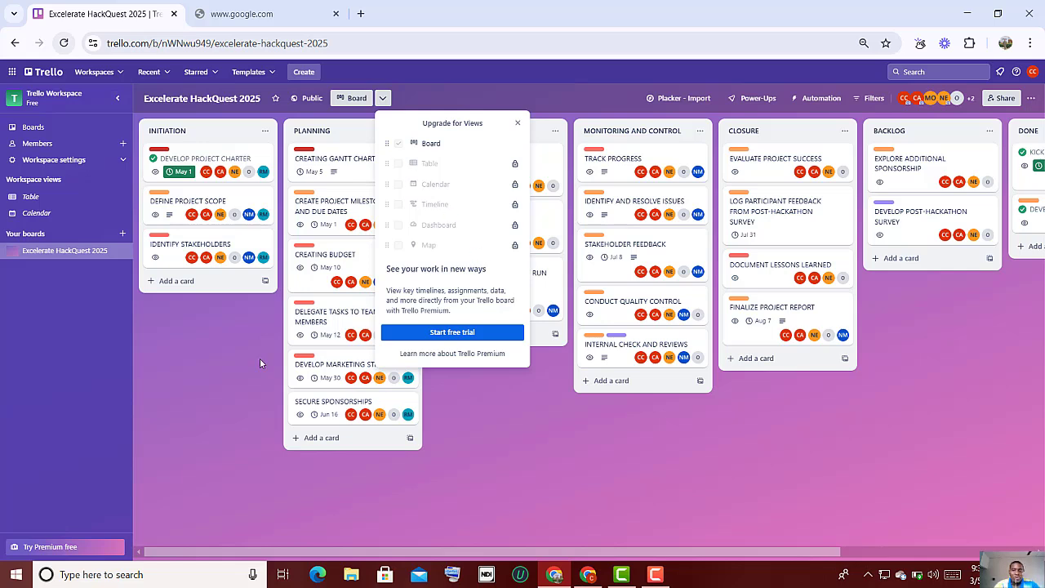
key("Escape")
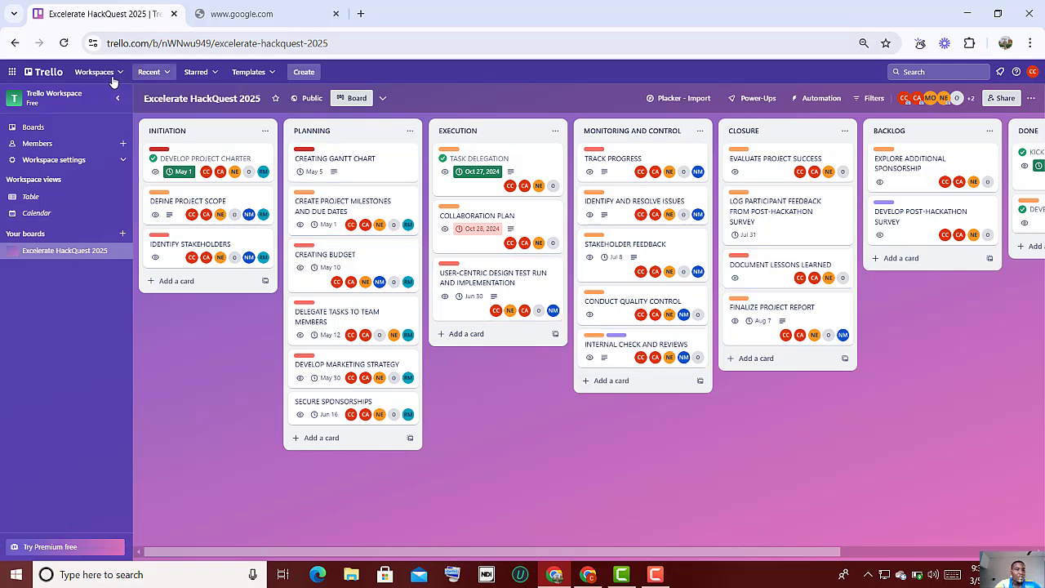
Step: Review the workspace's members, guests and settings options, and open the workspace's boards overview
left_click(46, 144)
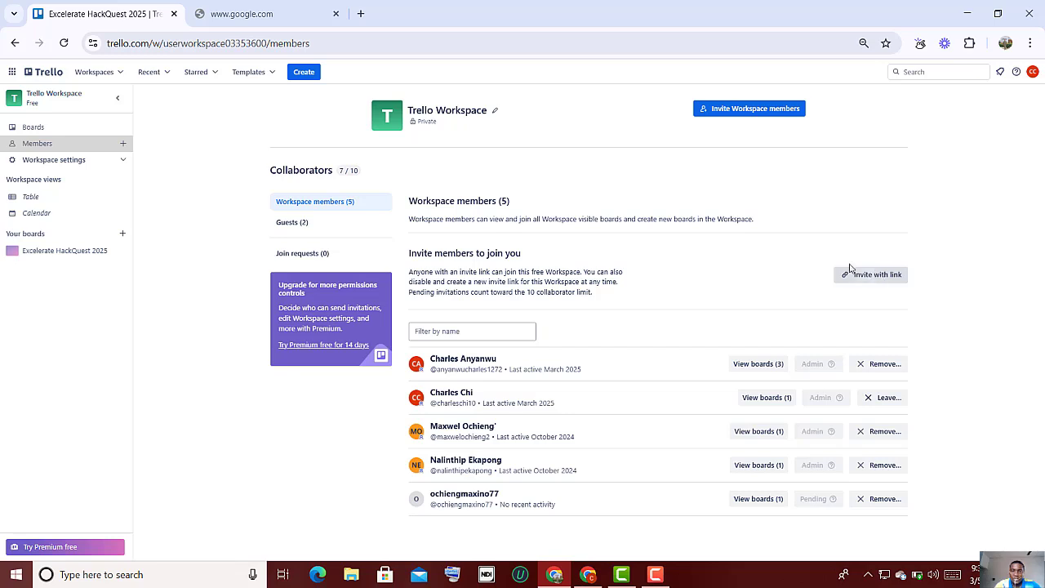
left_click(294, 231)
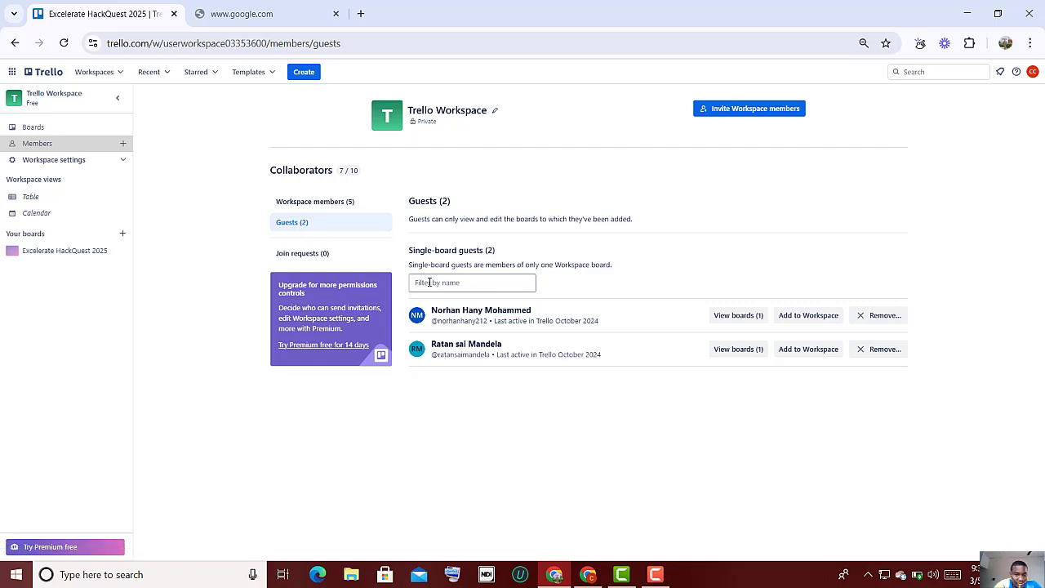
left_click(48, 161)
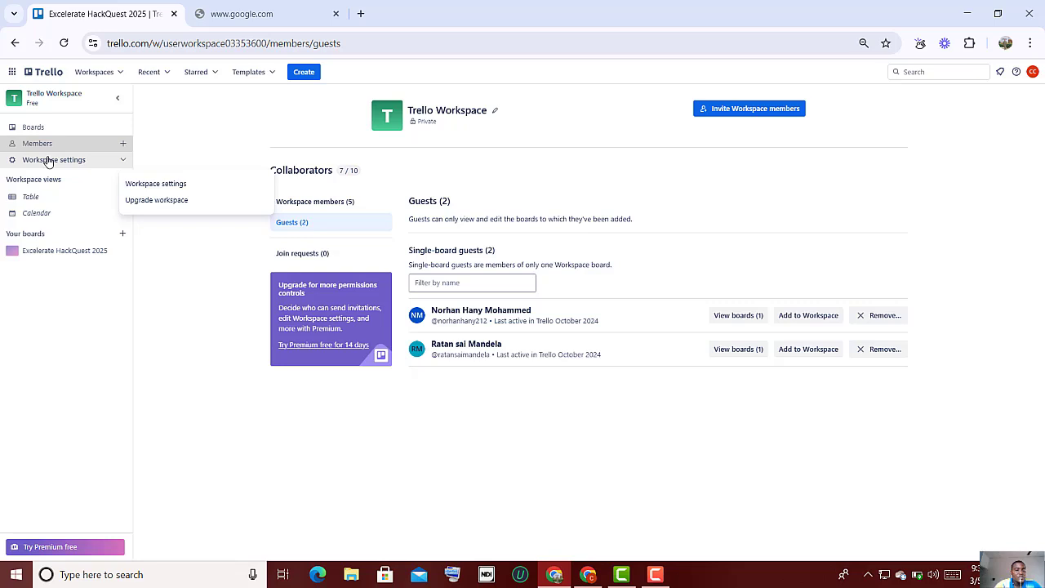
left_click(122, 162)
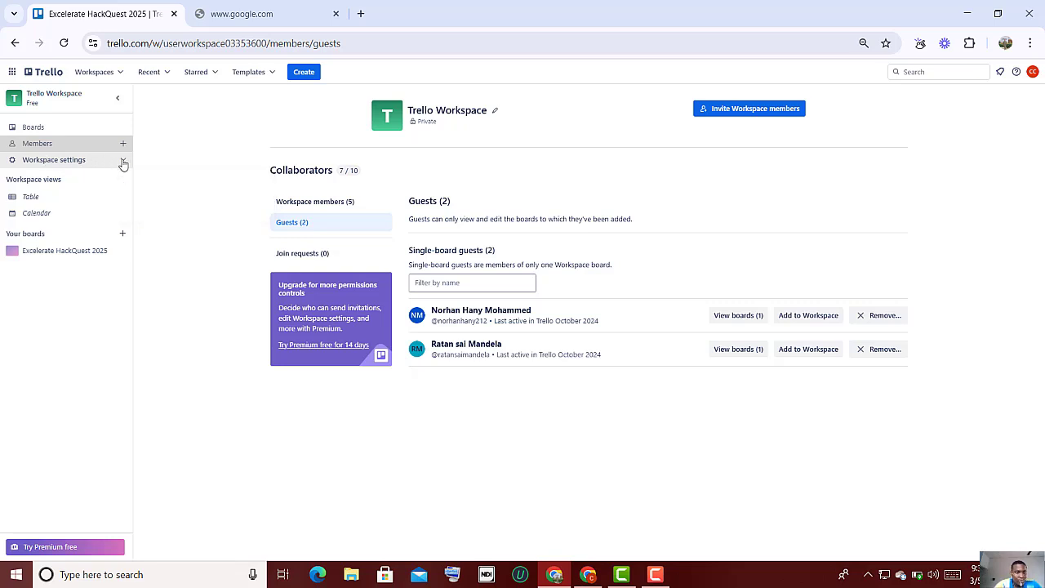
left_click(83, 129)
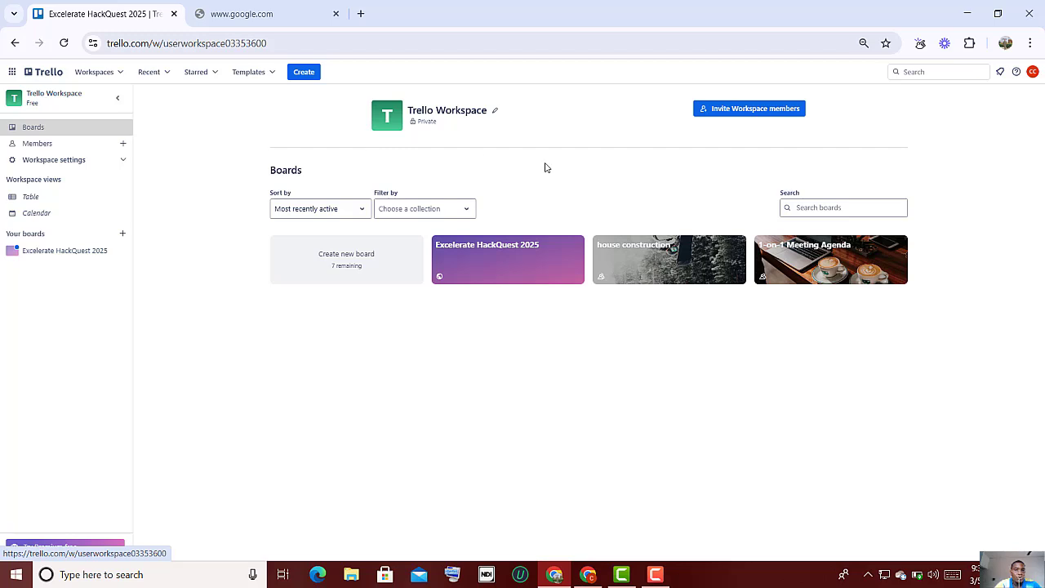
Step: Rename the workspace to the owner's first name followed by WORKSPACE and save the change
left_click(492, 112)
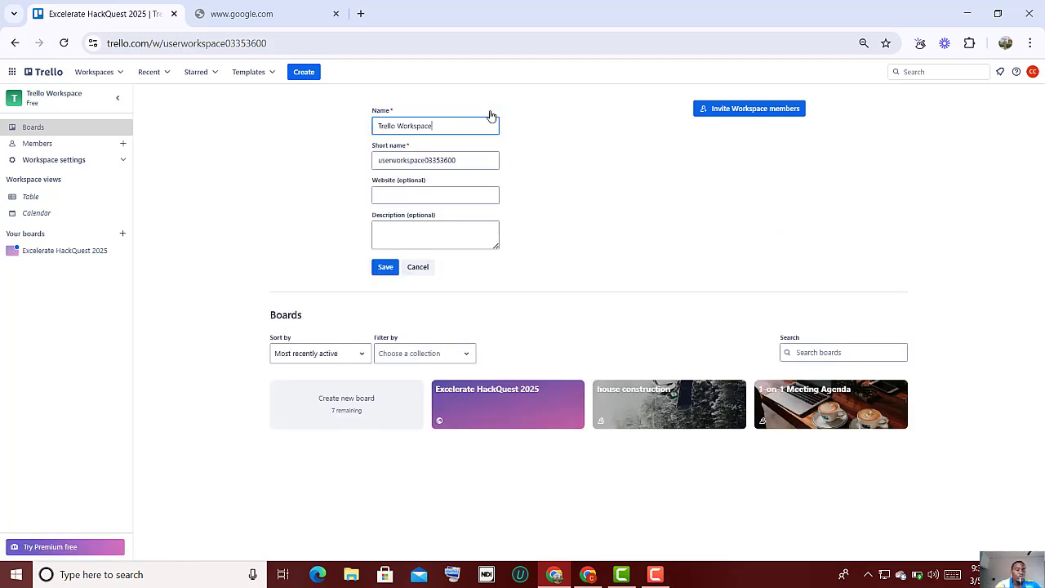
key("BackSpace")
key("BackSpace")
key("BackSpace")
key("BackSpace")
key("BackSpace")
key("BackSpace")
key("BackSpace")
key("BackSpace")
key("BackSpace")
key("BackSpace")
key("BackSpace")
key("BackSpace")
key("BackSpace")
key("BackSpace")
key("BackSpace")
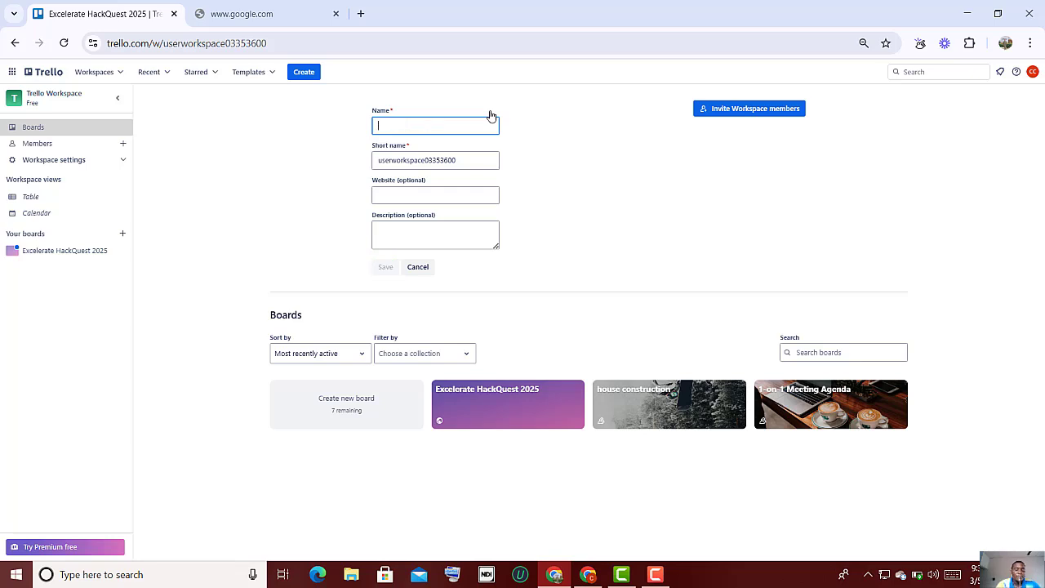
type("CHARLE")
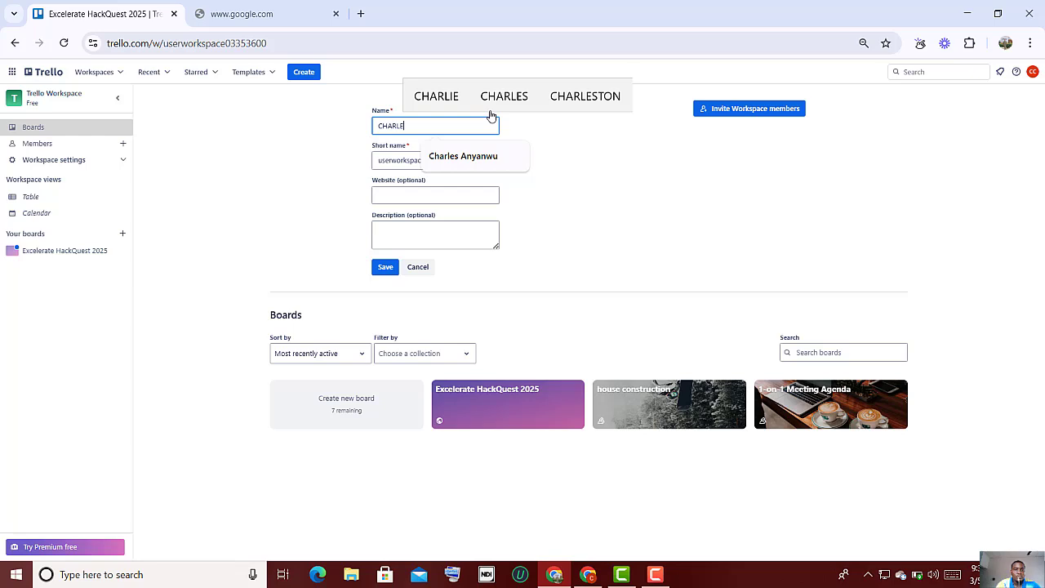
type("S WO")
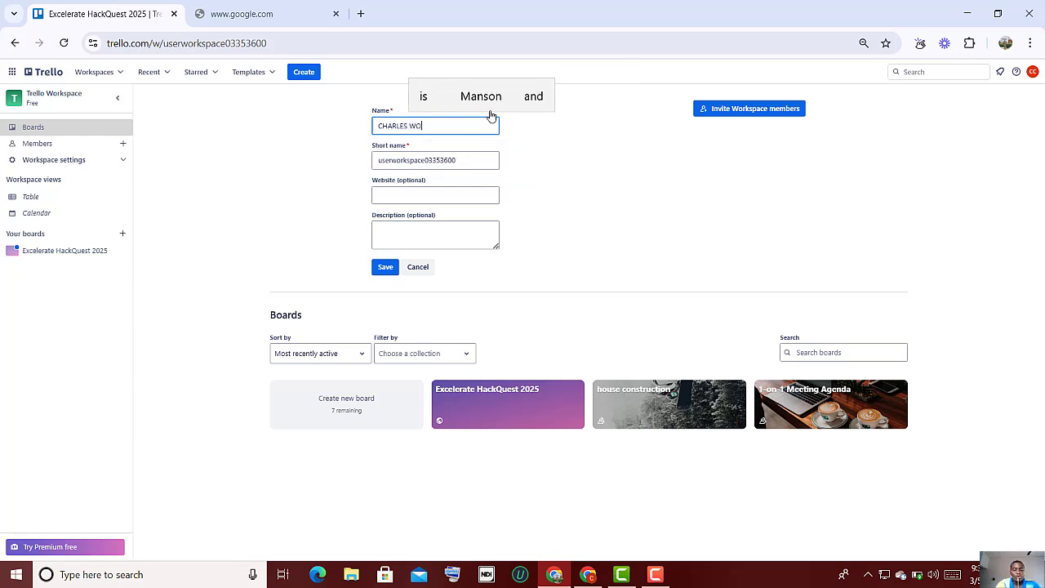
type("RKSP")
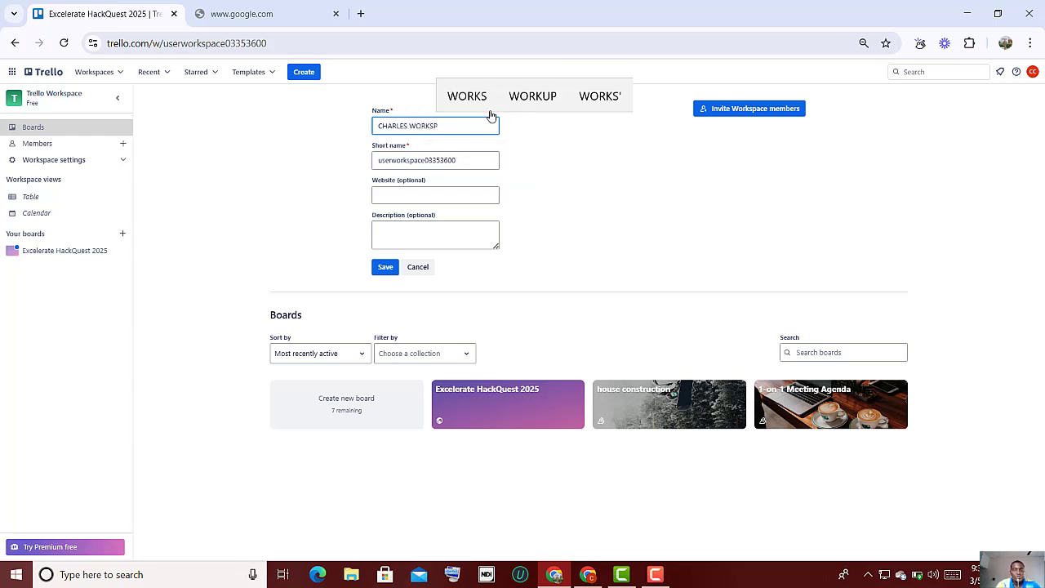
type("ACE")
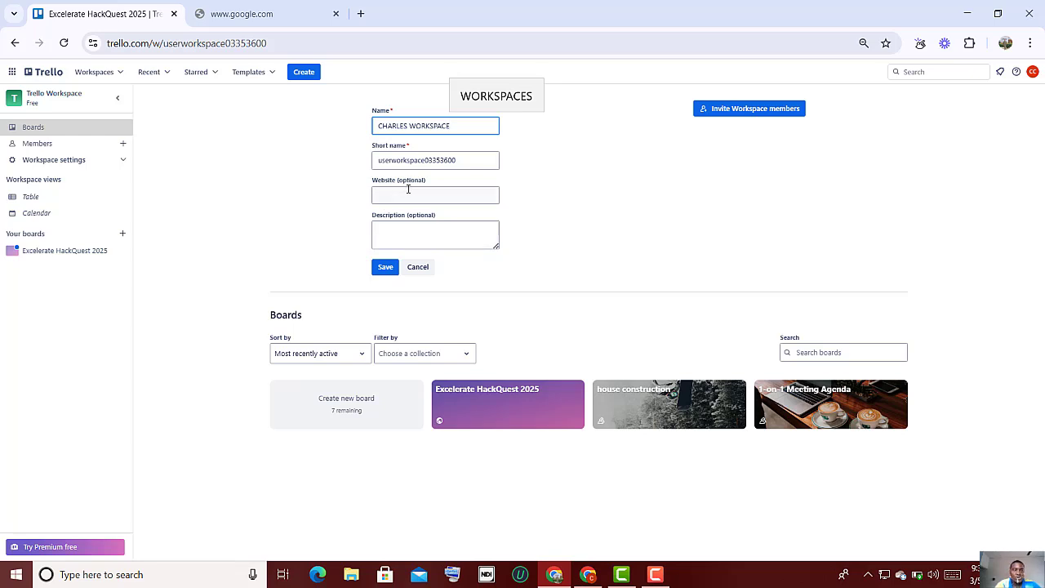
left_click(384, 269)
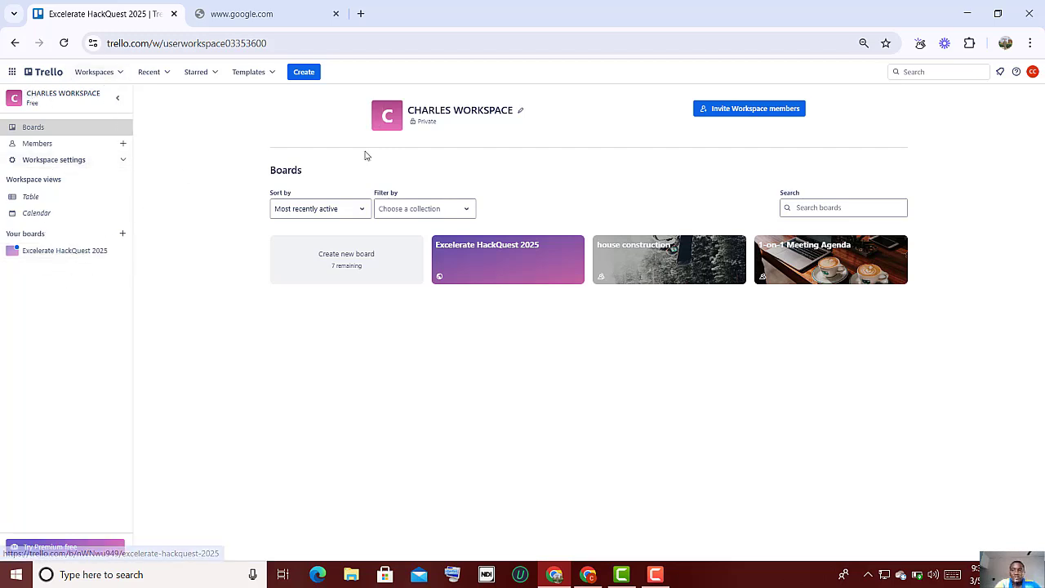
Step: Review the account settings, from email notification preferences to connected applications and sessions, and return to the workspace's boards overview
left_click(1033, 74)
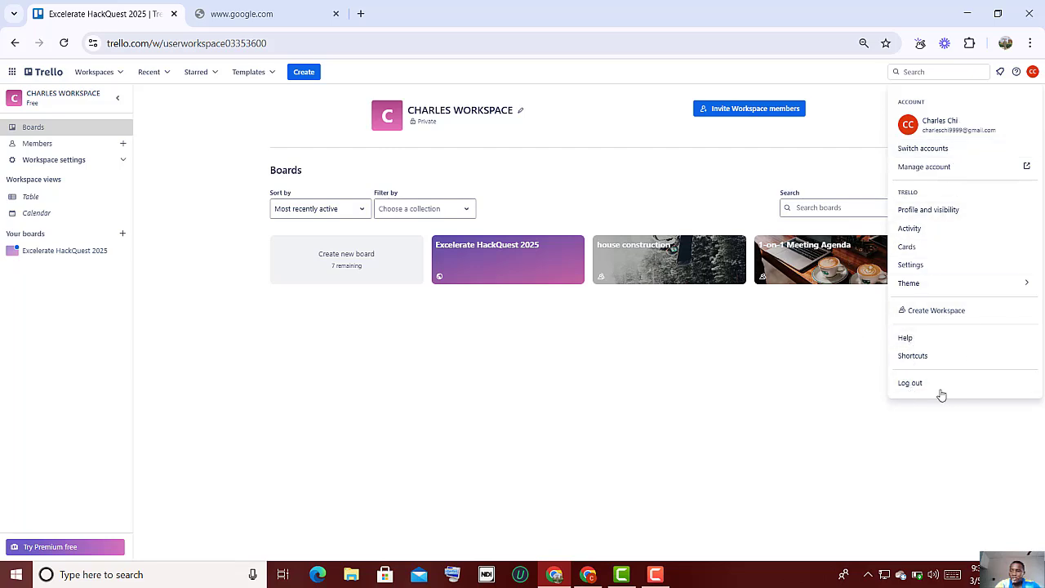
left_click(923, 272)
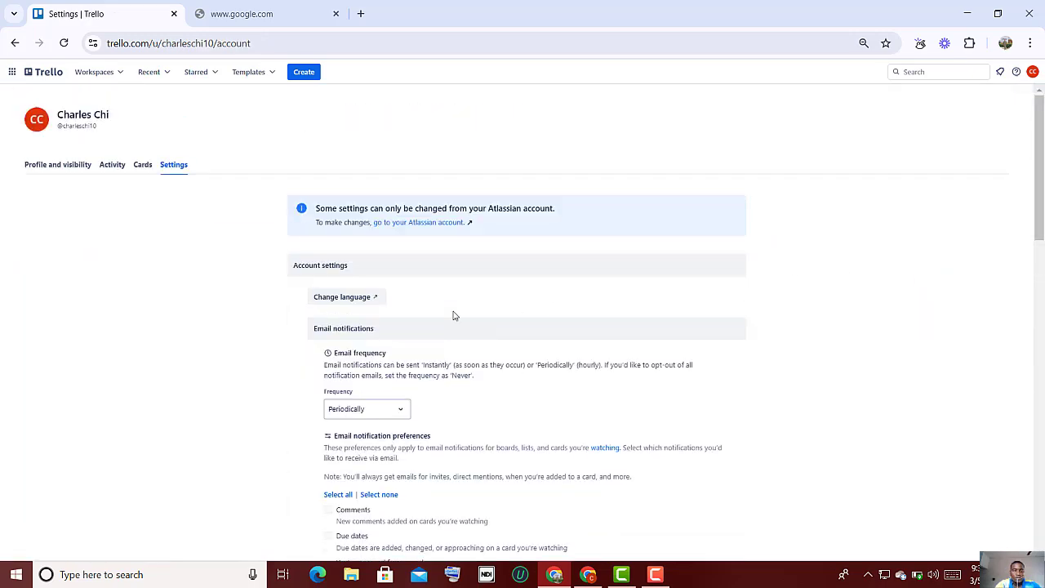
scroll(347, 363, "down", 2)
scroll(349, 364, "up", 1)
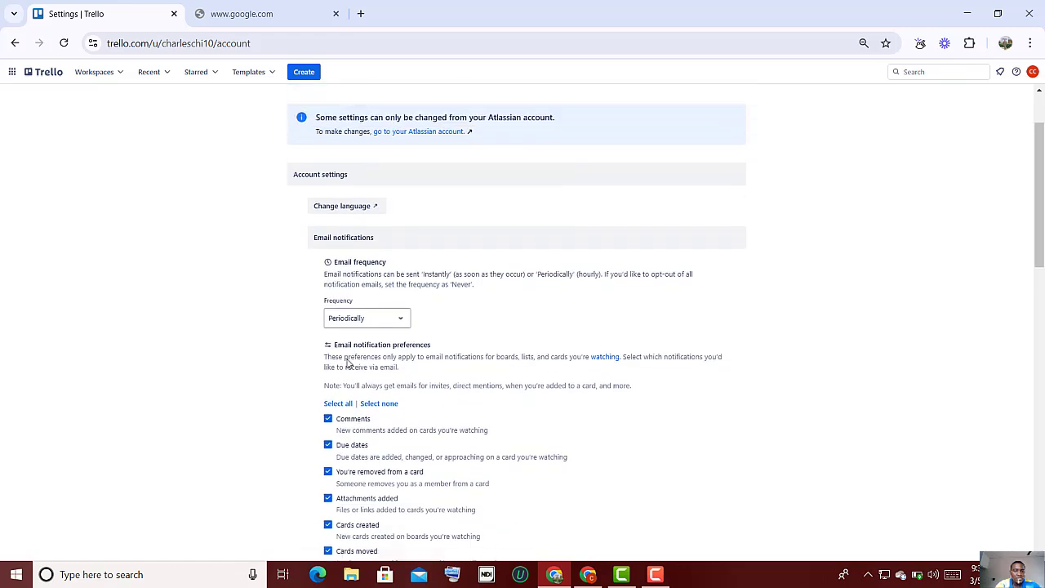
scroll(363, 444, "down", 2)
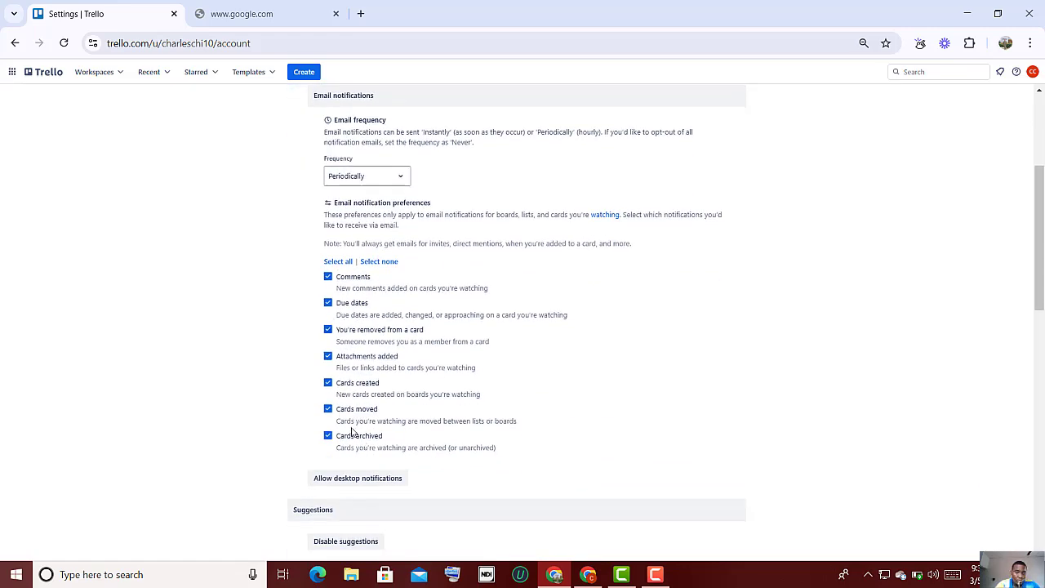
scroll(318, 360, "down", 1)
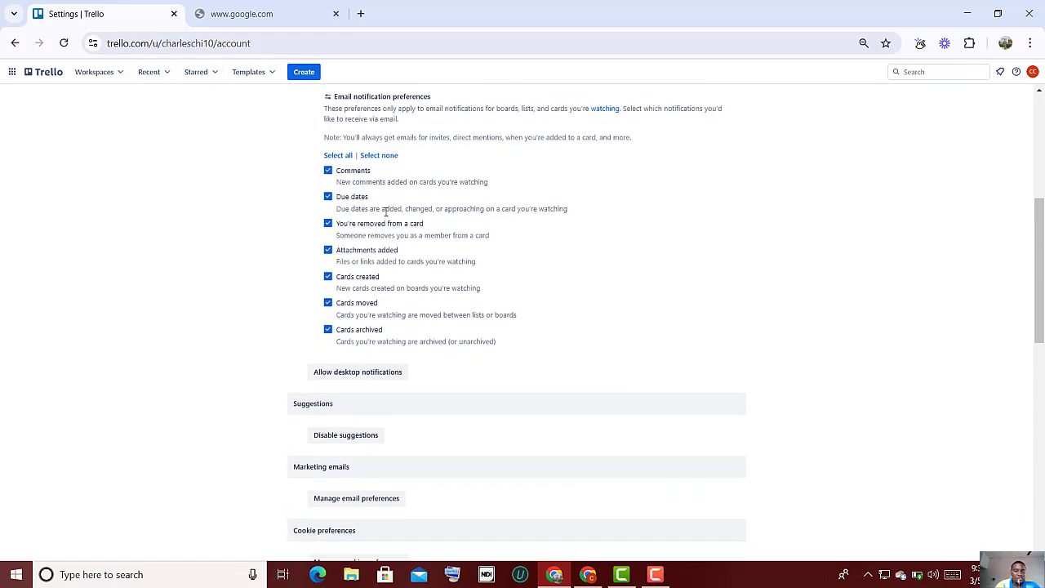
scroll(385, 213, "down", 4)
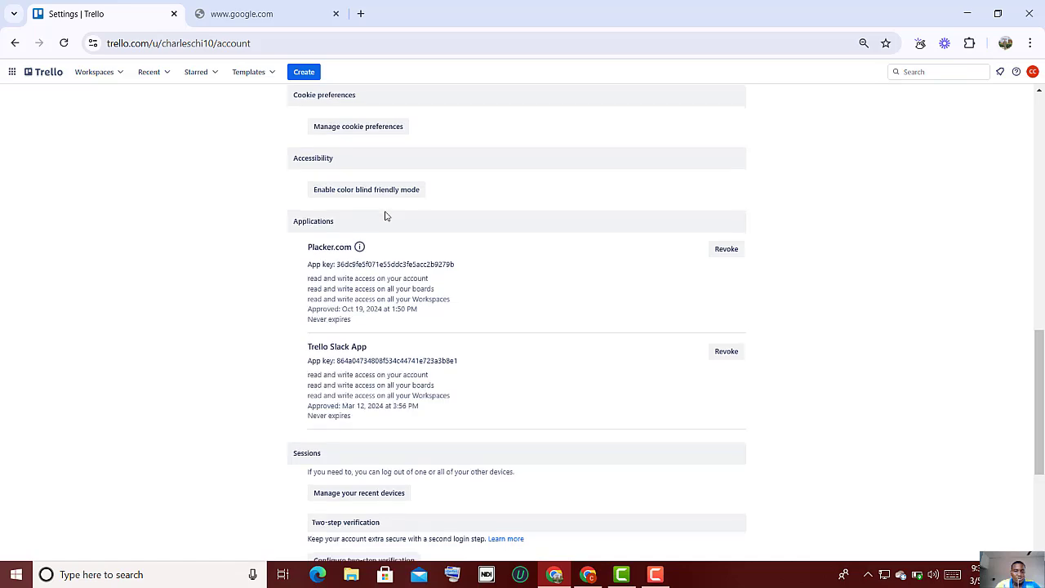
scroll(385, 215, "down", 2)
scroll(392, 256, "up", 10)
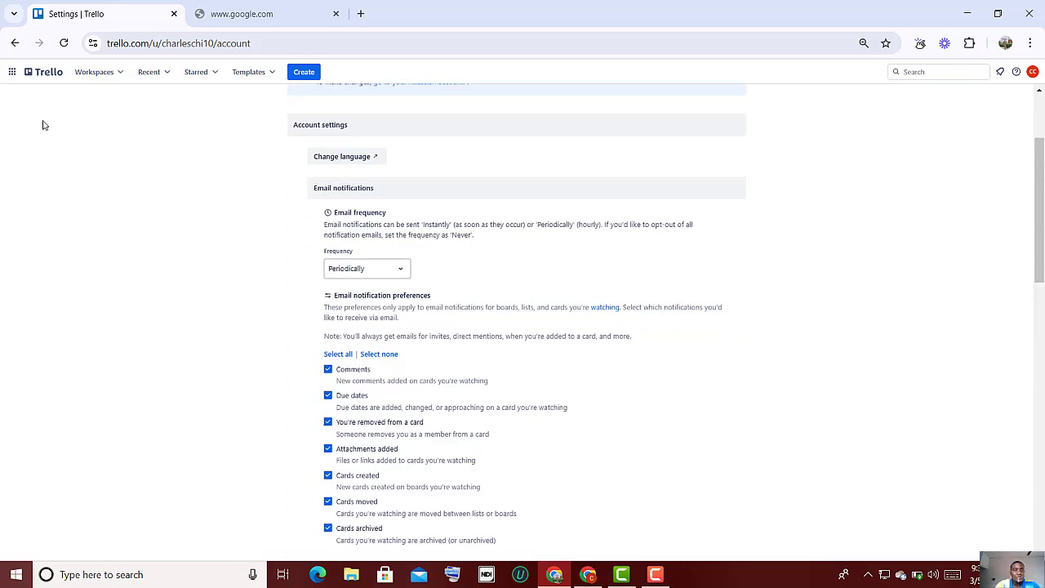
left_click(14, 42)
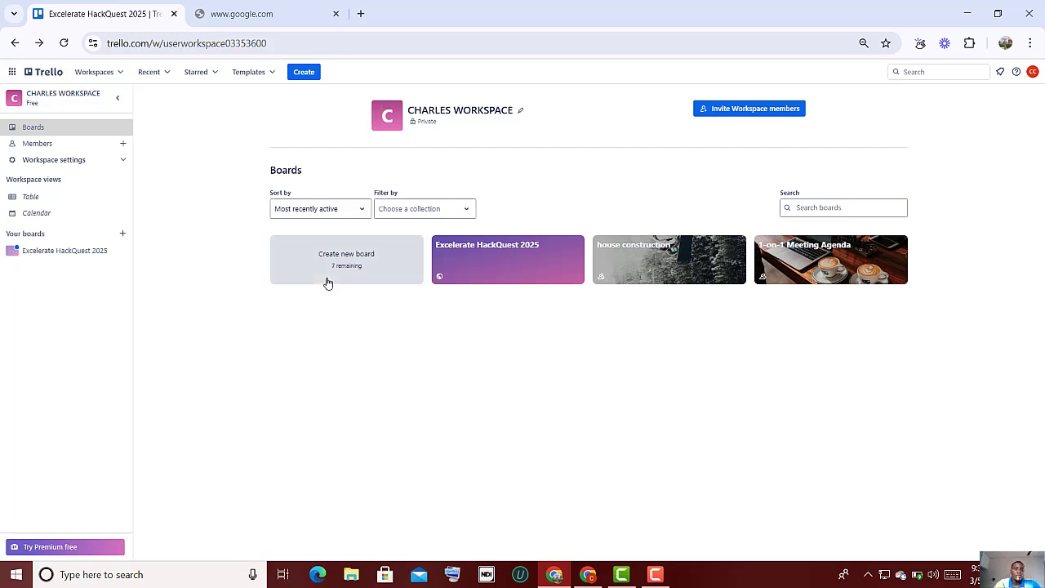
Step: Open the Excelerate HackQuest 2025 board, view the due date options of the DEVELOP PROJECT CHARTER card and close the card
left_click(69, 254)
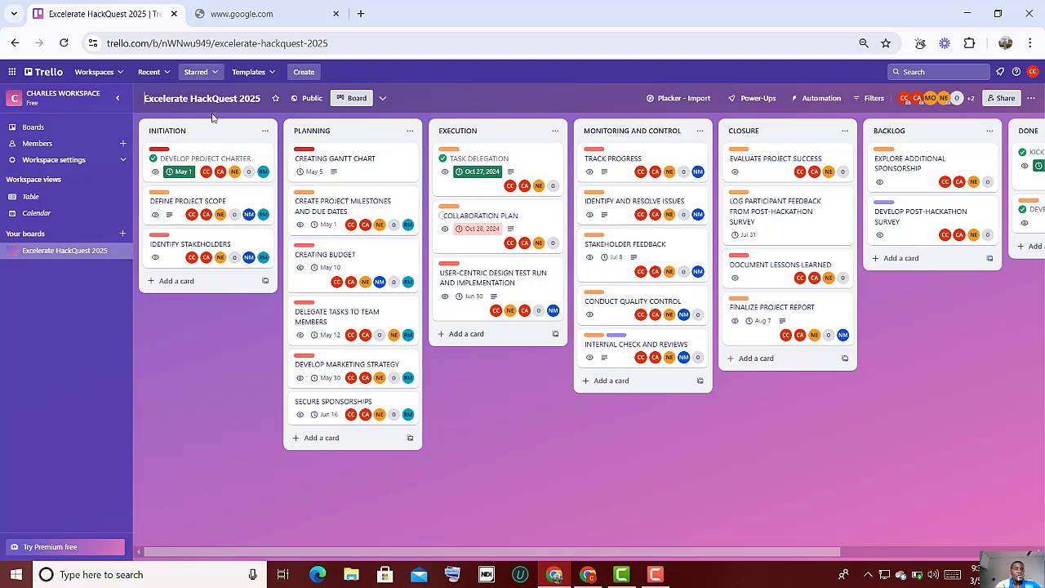
left_click(206, 166)
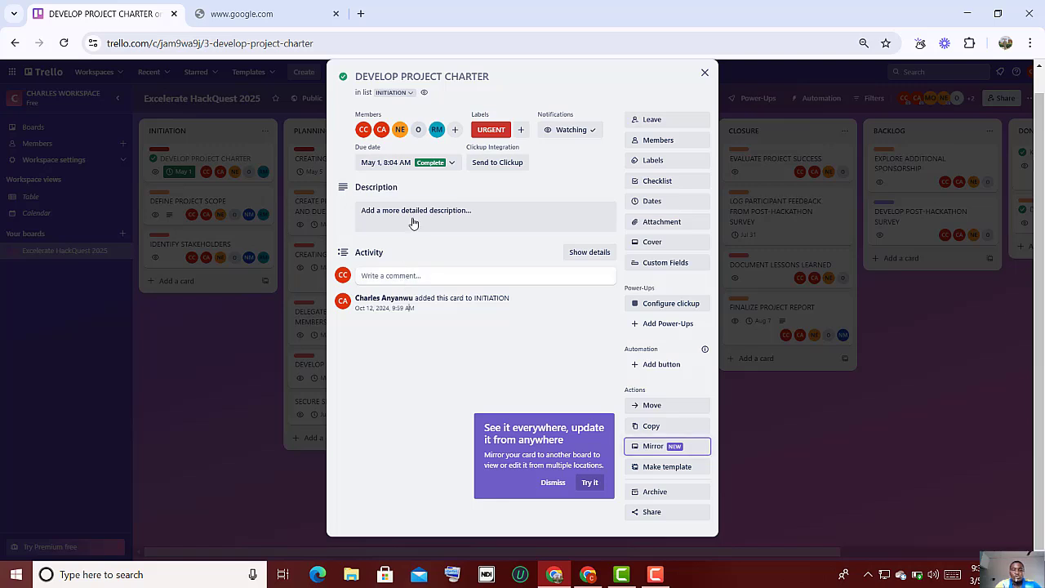
left_click(450, 163)
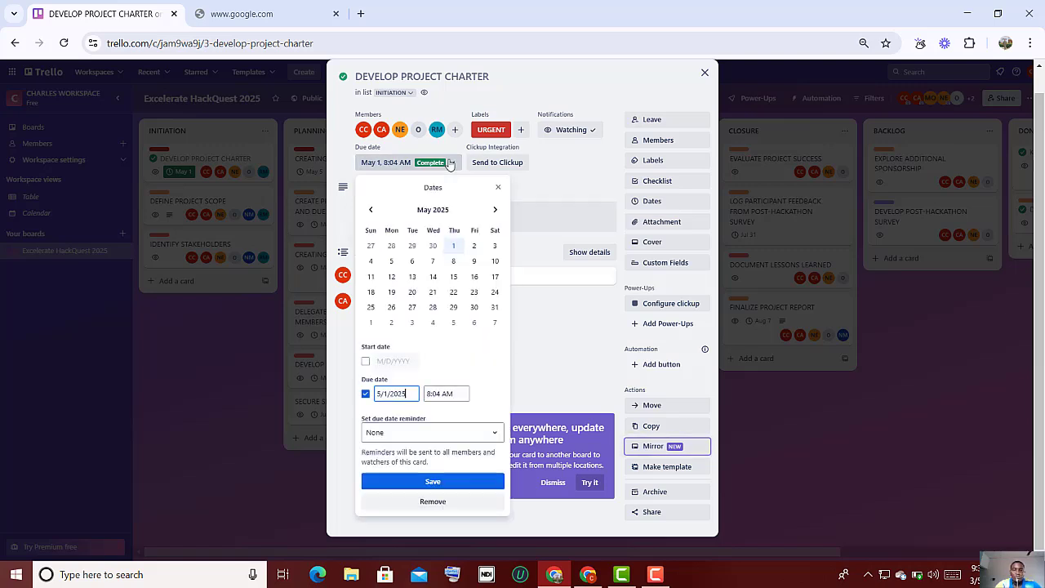
left_click(499, 189)
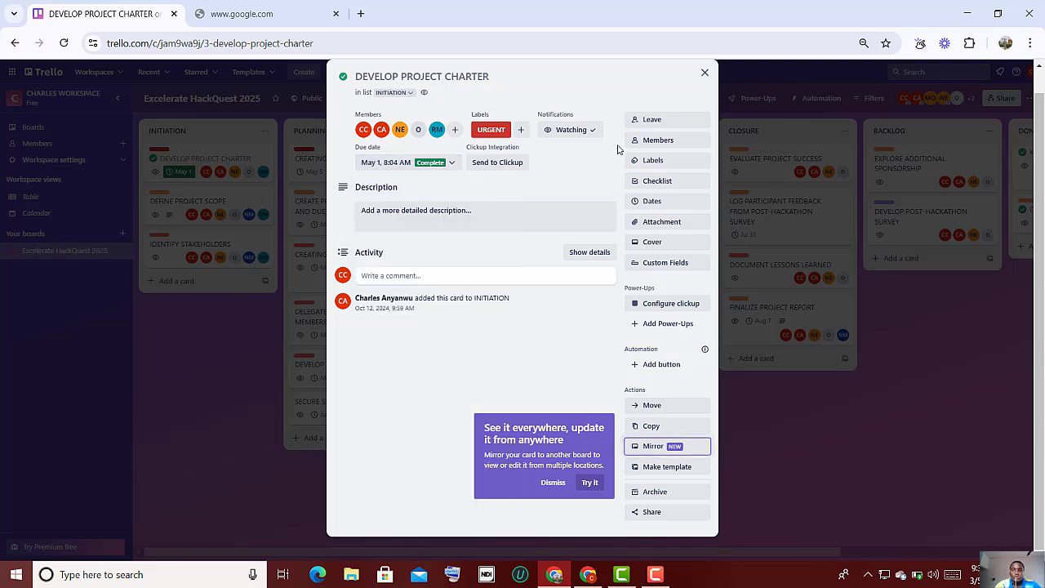
left_click(703, 76)
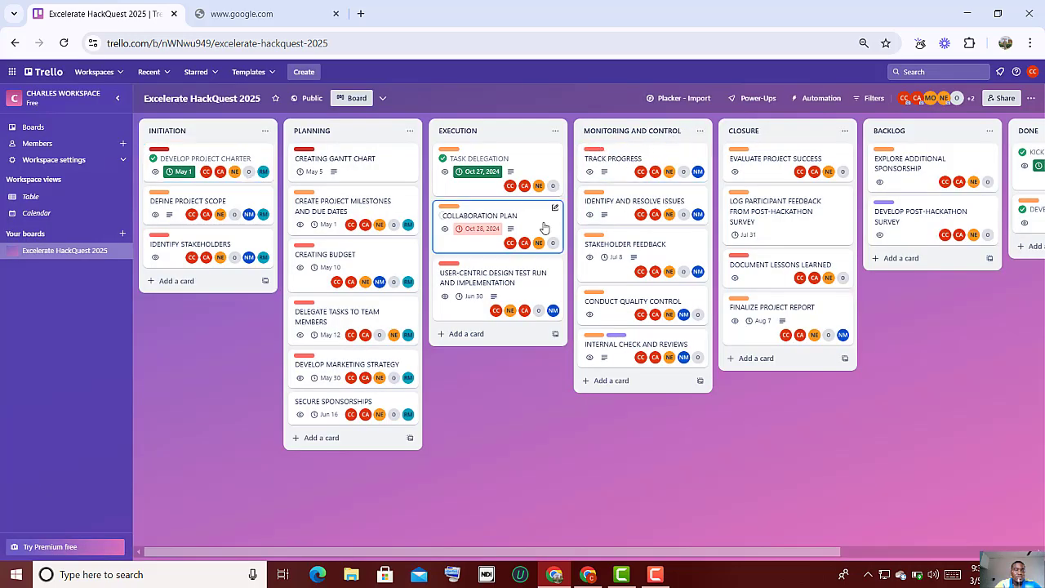
Step: View the board's enabled Power-Ups and its Automation options, closing both without changes
scroll(380, 408, "right", 5)
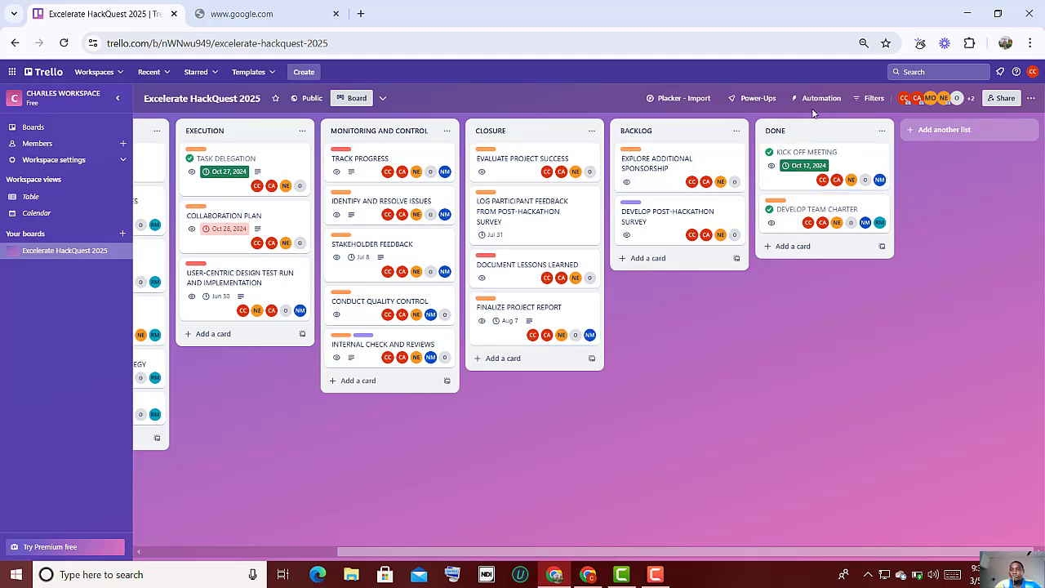
left_click(758, 98)
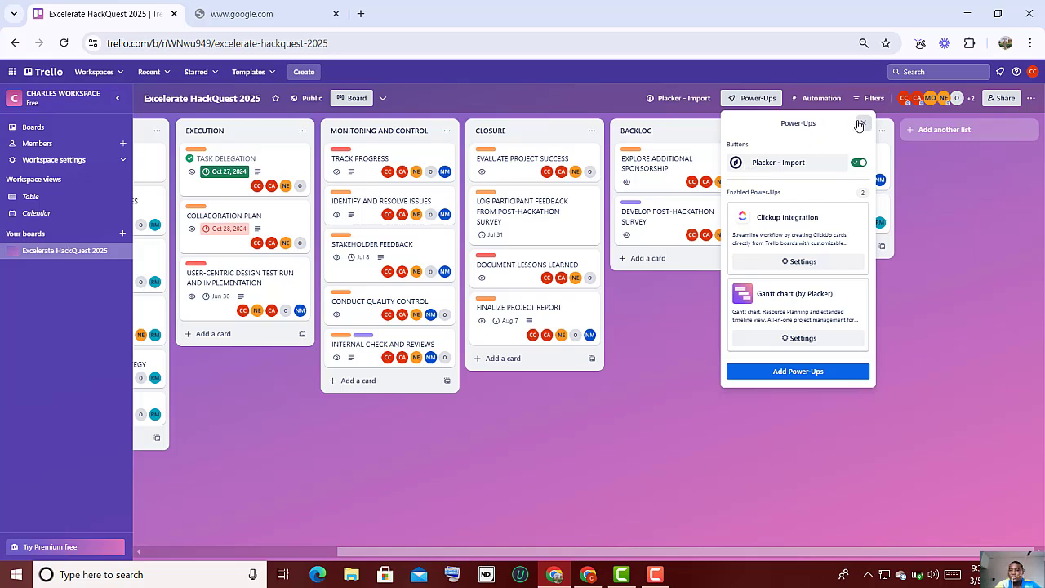
left_click(860, 124)
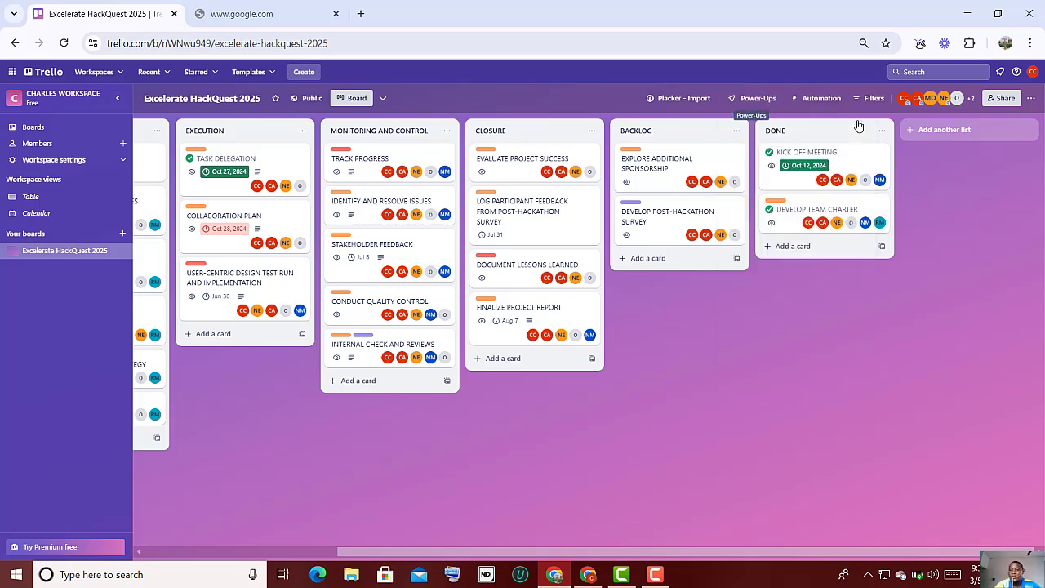
left_click(814, 100)
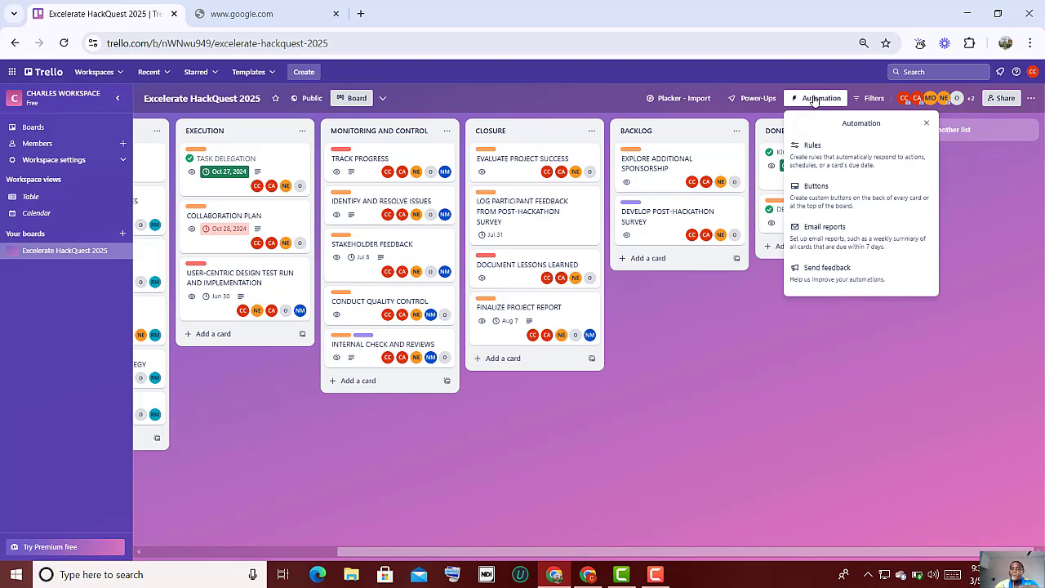
left_click(857, 341)
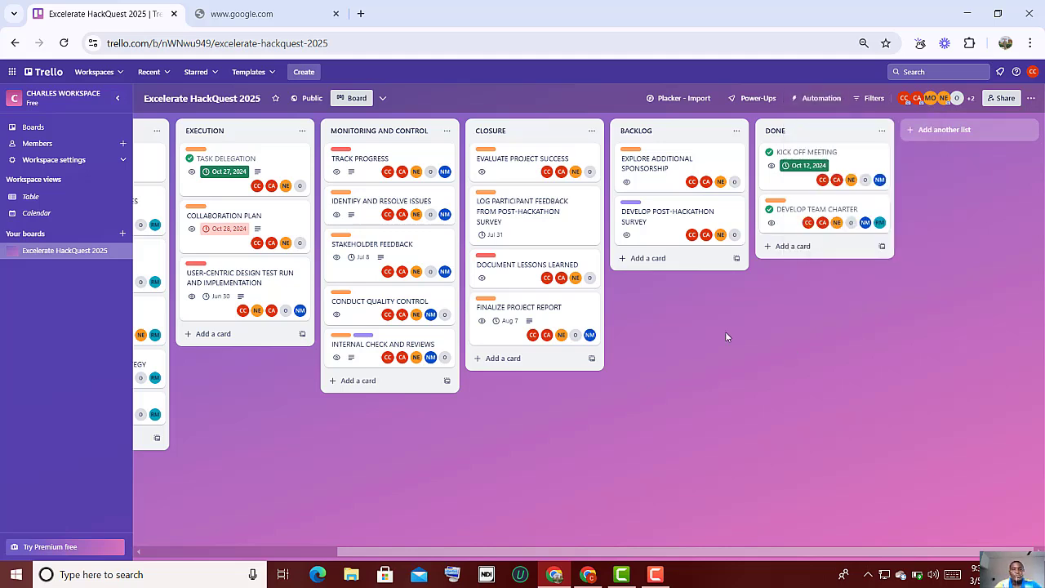
scroll(725, 331, "left", 5)
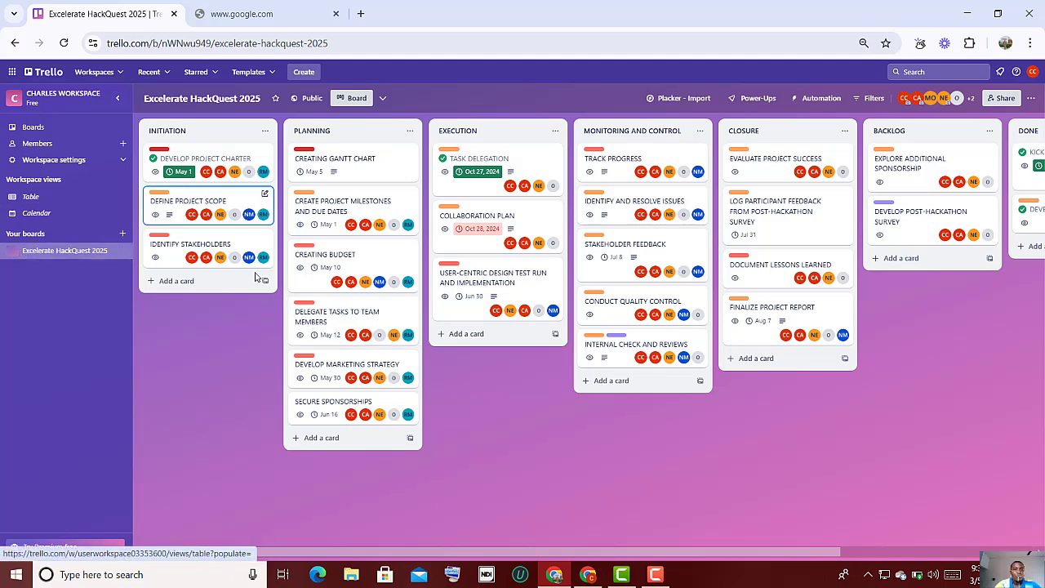
Step: Switch to the browser window with the house construction board and return to the Excelerate HackQuest 2025 board
left_click(599, 580)
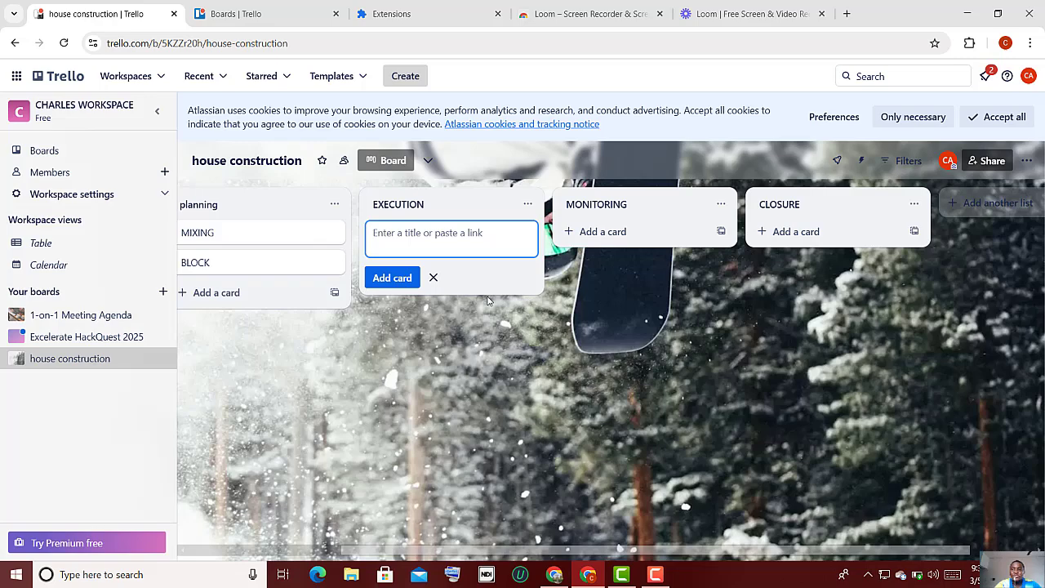
mouse_move(554, 574)
left_click(528, 513)
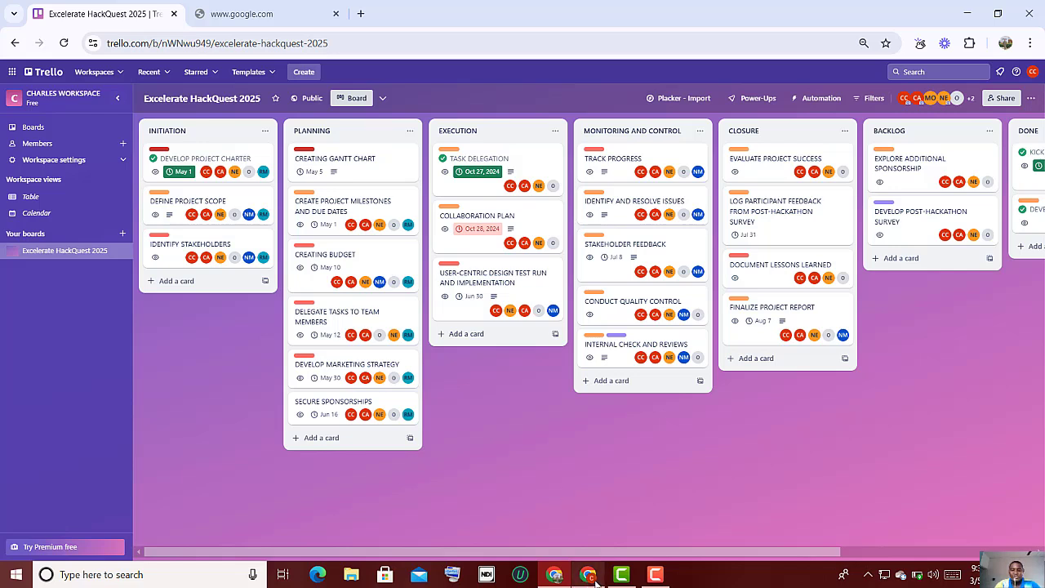
mouse_move(596, 582)
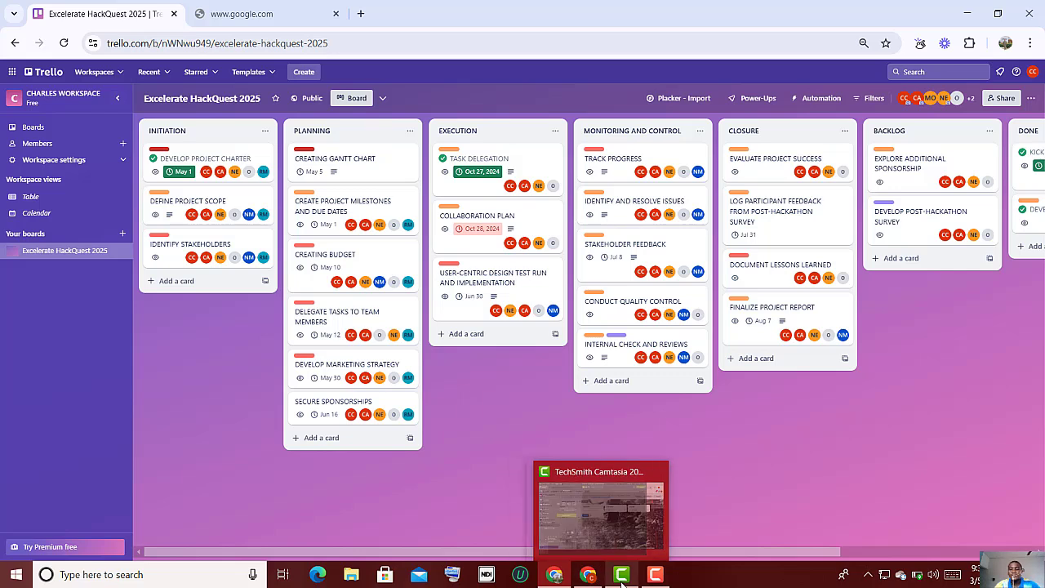